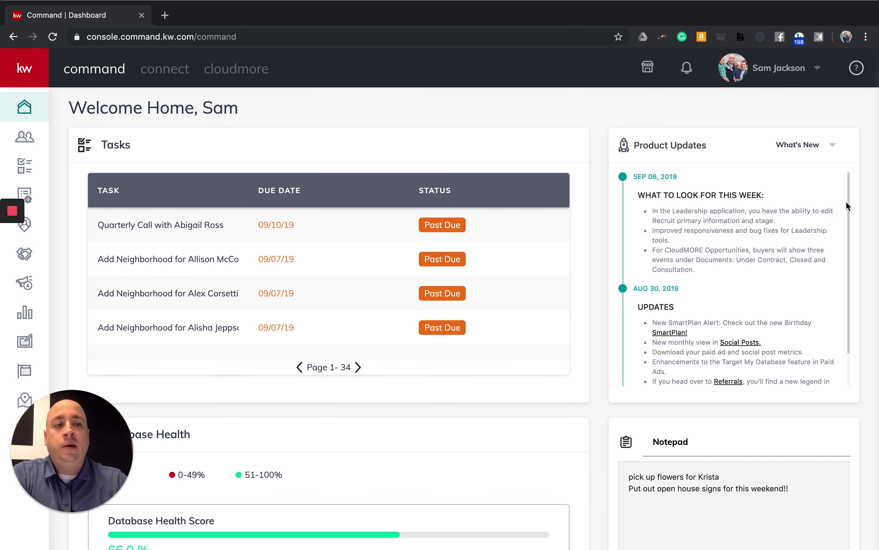
- Open the account settings and go to the Marketing Profile under Connect Settings
{"action": "left_click", "coordinate": [776, 74]}
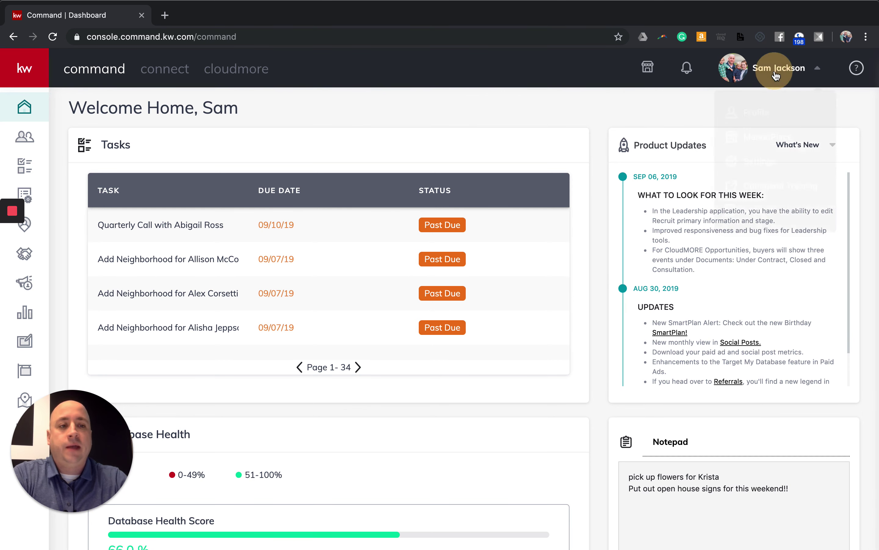
{"action": "left_click", "coordinate": [766, 161]}
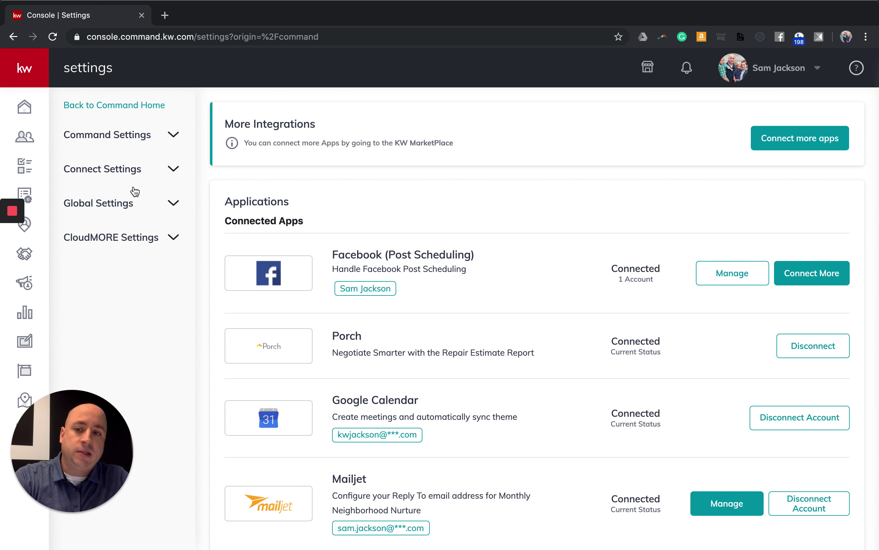
{"action": "left_click", "coordinate": [126, 171]}
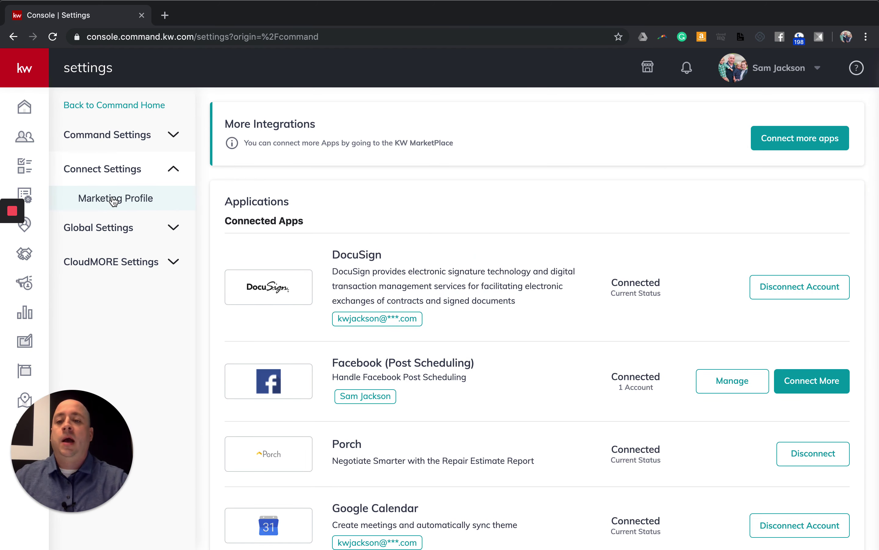
{"action": "left_click", "coordinate": [113, 201]}
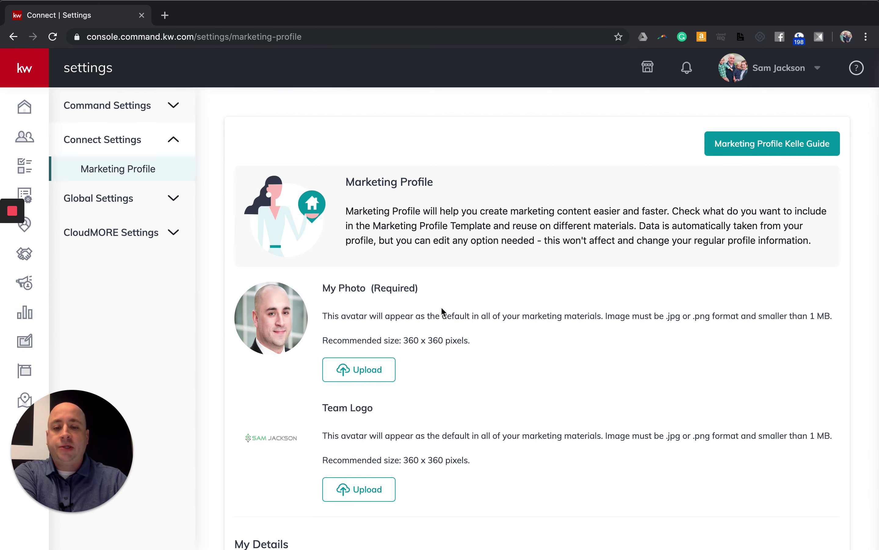
- Look through the Marketing Profile form, from the photo and personal details to the legal footer and social links
{"action": "scroll", "coordinate": [441, 307], "scroll_direction": "down", "scroll_amount": 3}
{"action": "scroll", "coordinate": [441, 308], "scroll_direction": "down", "scroll_amount": 1}
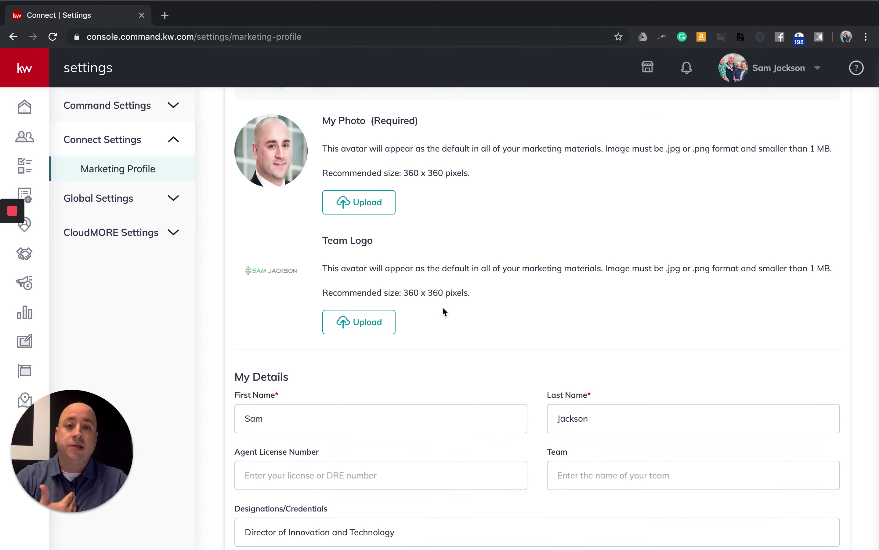
{"action": "scroll", "coordinate": [444, 311], "scroll_direction": "down", "scroll_amount": 5}
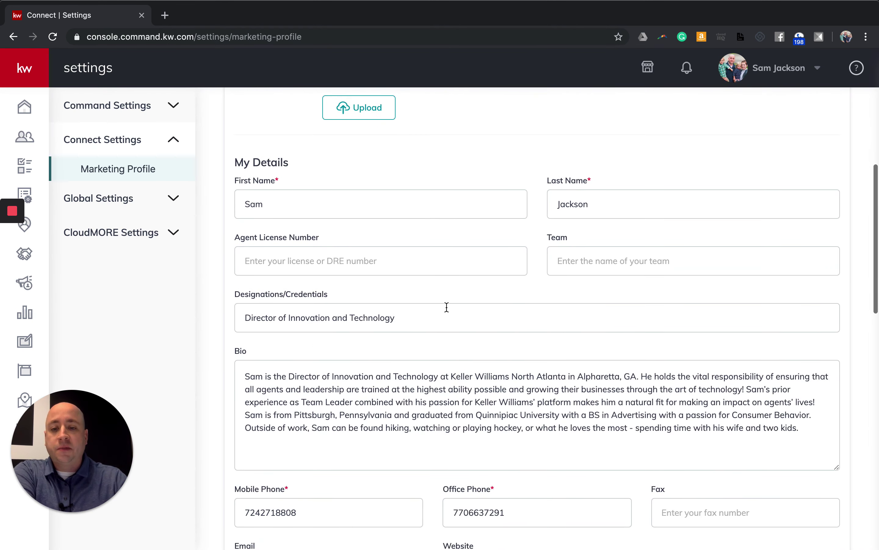
{"action": "scroll", "coordinate": [375, 314], "scroll_direction": "down", "scroll_amount": 8}
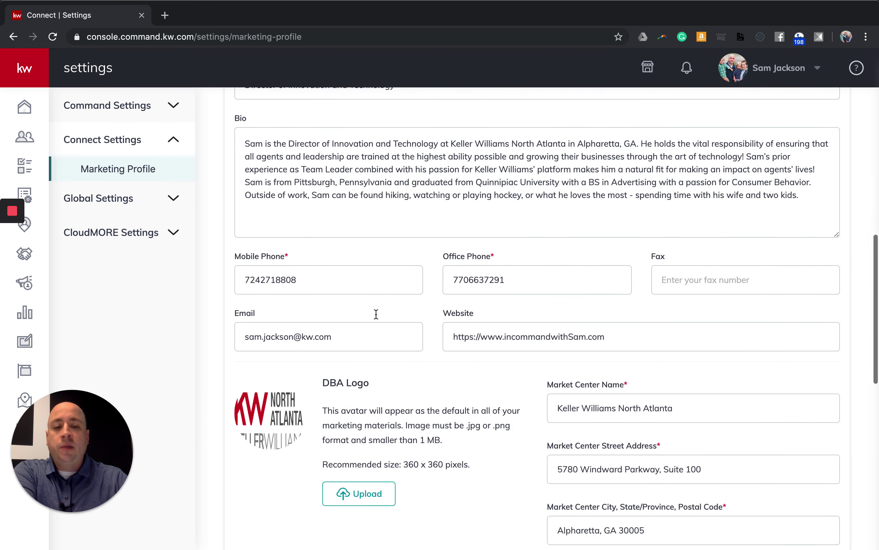
{"action": "scroll", "coordinate": [377, 315], "scroll_direction": "down", "scroll_amount": 12}
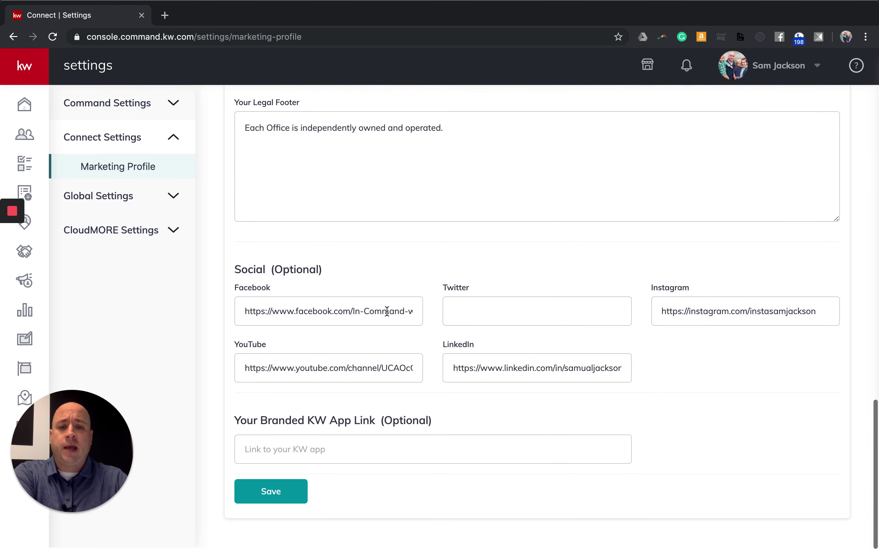
{"action": "scroll", "coordinate": [395, 312], "scroll_direction": "up", "scroll_amount": 20}
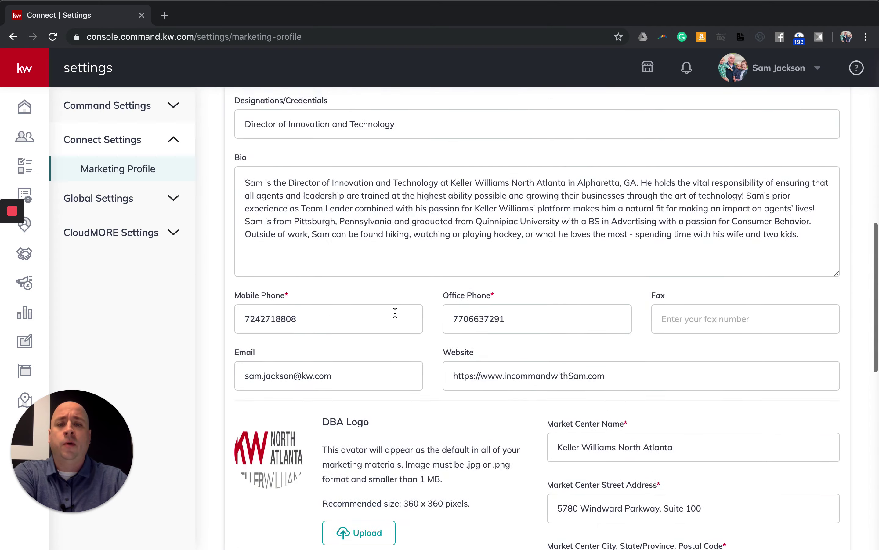
{"action": "scroll", "coordinate": [396, 312], "scroll_direction": "up", "scroll_amount": 8}
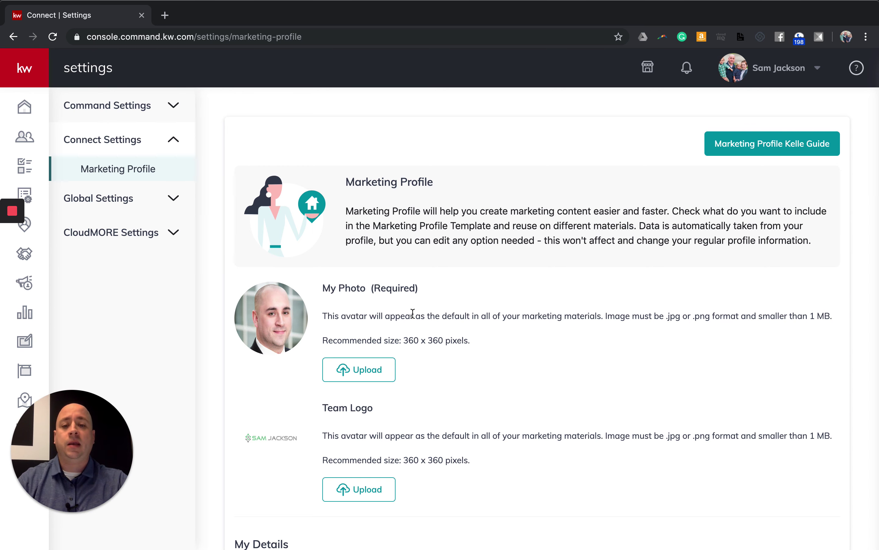
{"action": "scroll", "coordinate": [412, 313], "scroll_direction": "down", "scroll_amount": 3}
{"action": "scroll", "coordinate": [425, 320], "scroll_direction": "down", "scroll_amount": 1}
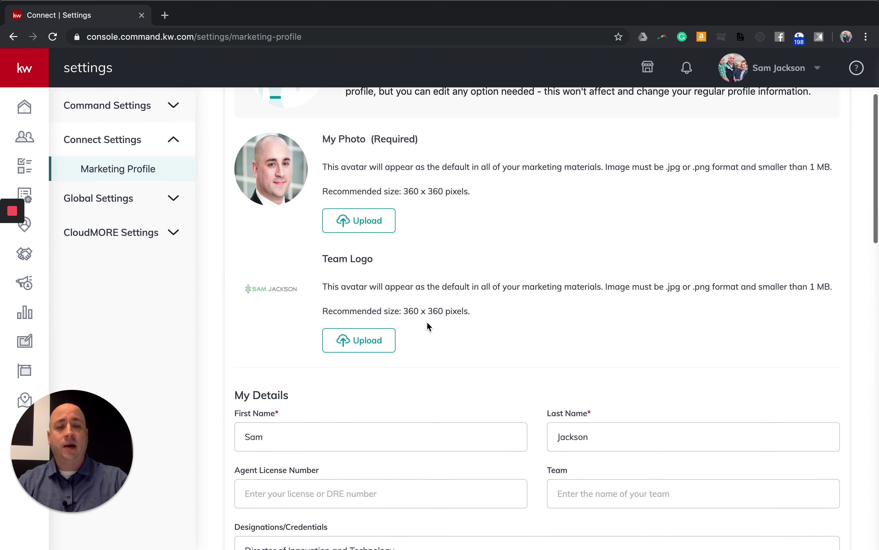
{"action": "scroll", "coordinate": [429, 320], "scroll_direction": "up", "scroll_amount": 4}
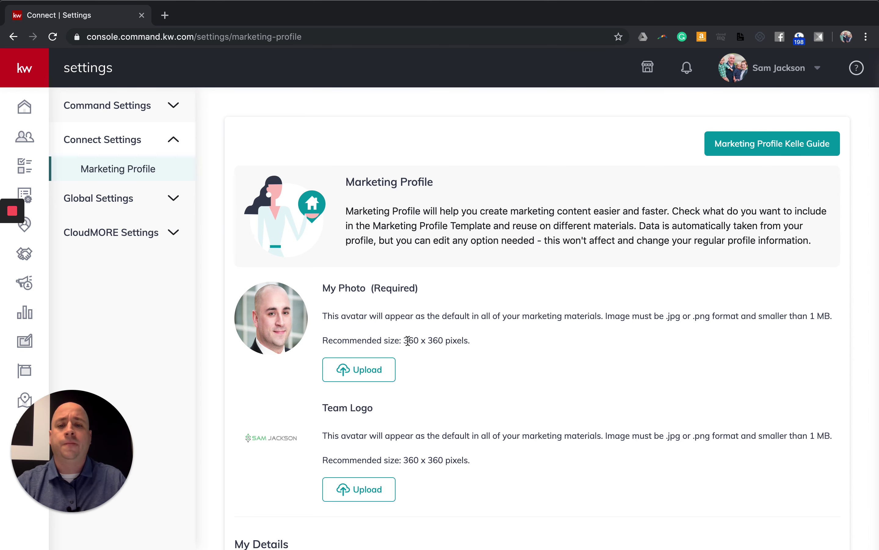
- Upload the headshot JPG from Dropbox's Personal folder as the required My Photo image
{"action": "left_click", "coordinate": [369, 369]}
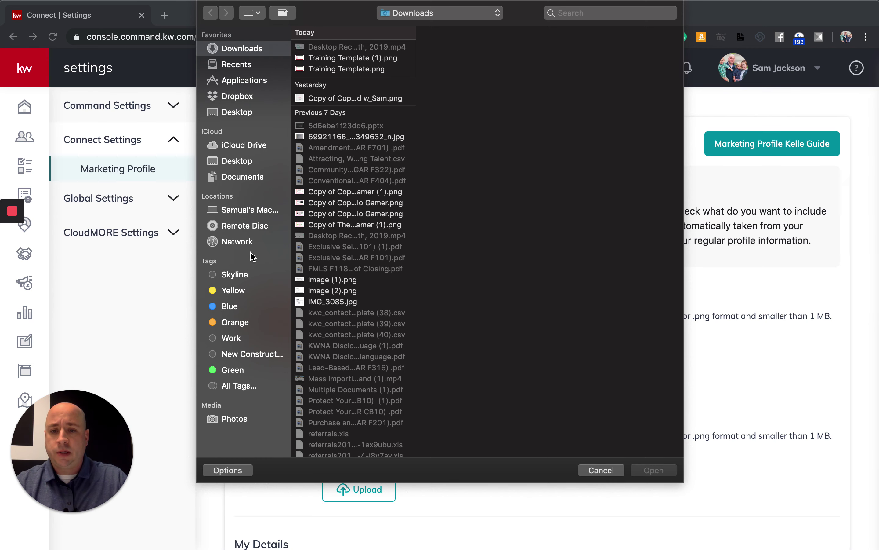
{"action": "left_click", "coordinate": [243, 101]}
{"action": "scroll", "coordinate": [361, 352], "scroll_direction": "down", "scroll_amount": 2}
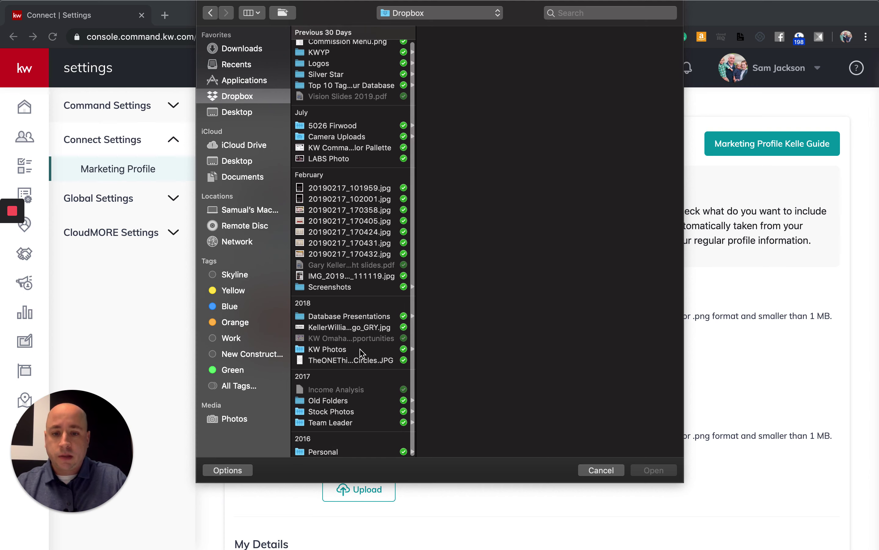
{"action": "left_click", "coordinate": [338, 452]}
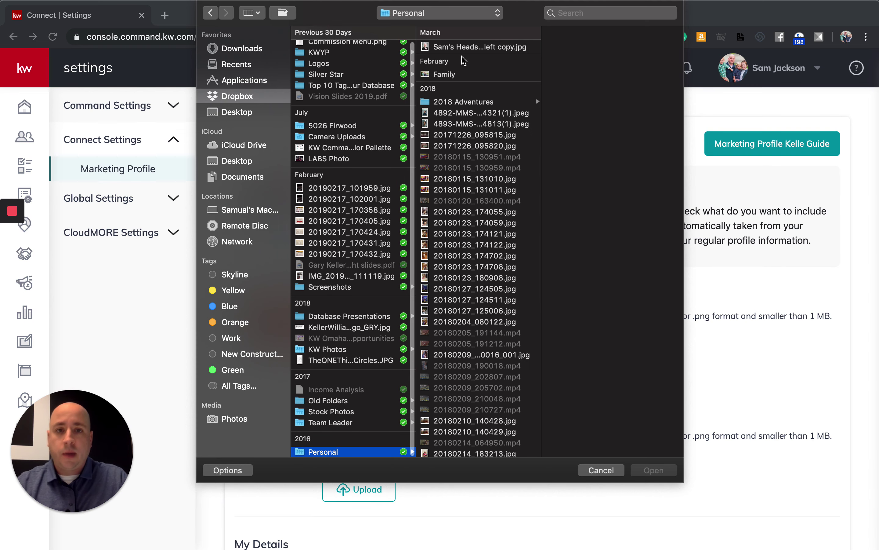
{"action": "double_click", "coordinate": [467, 47]}
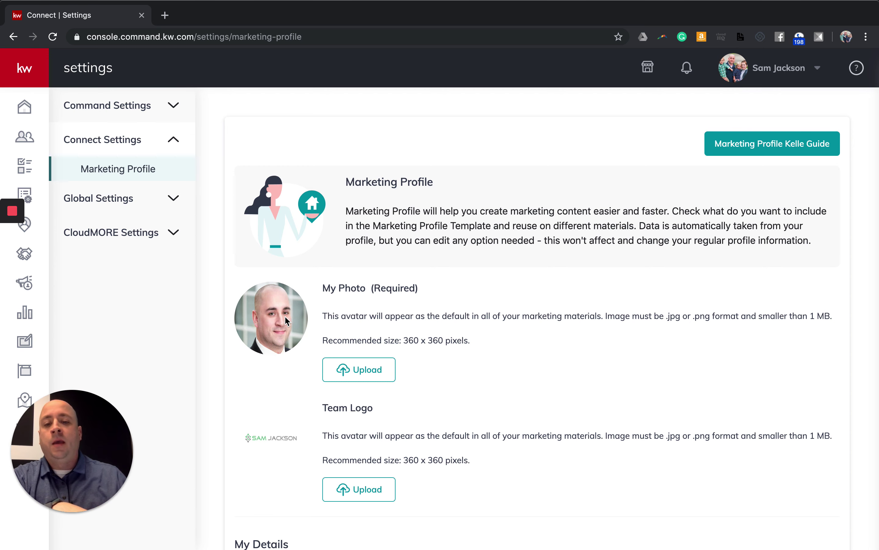
{"action": "scroll", "coordinate": [446, 418], "scroll_direction": "down", "scroll_amount": 3}
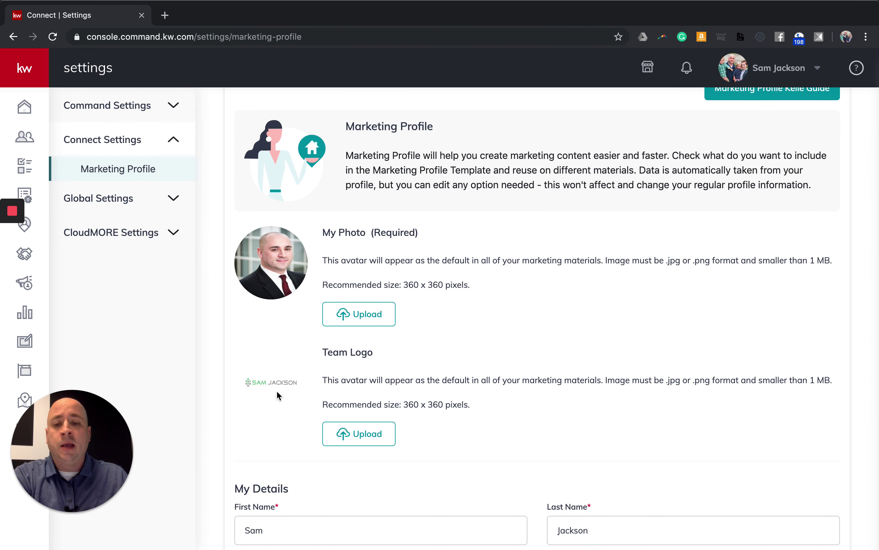
{"action": "left_click", "coordinate": [352, 432]}
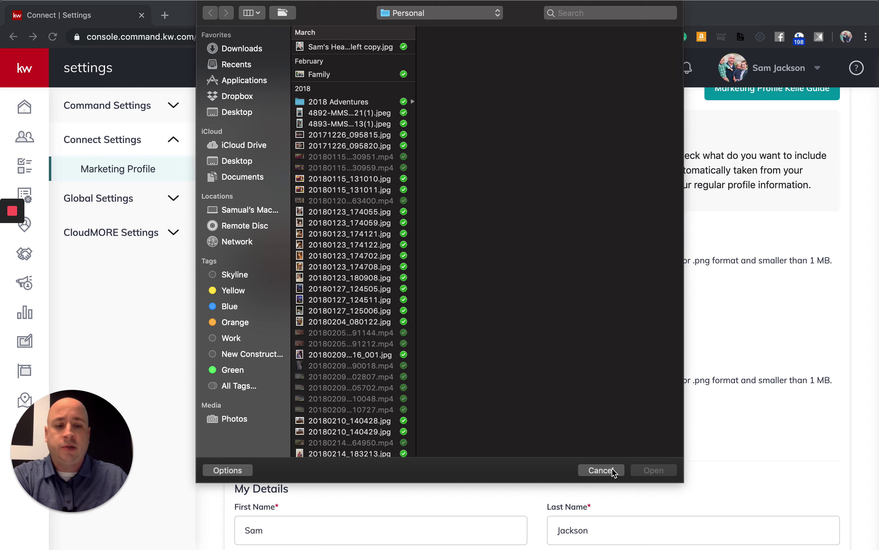
{"action": "left_click", "coordinate": [602, 470]}
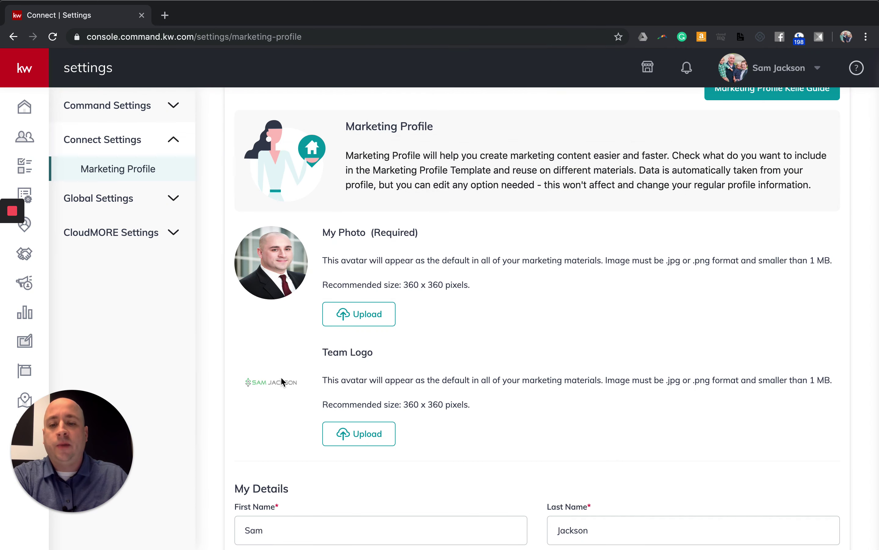
- Enter "Team Command" as the team name in the My Details section
{"action": "scroll", "coordinate": [537, 382], "scroll_direction": "down", "scroll_amount": 3}
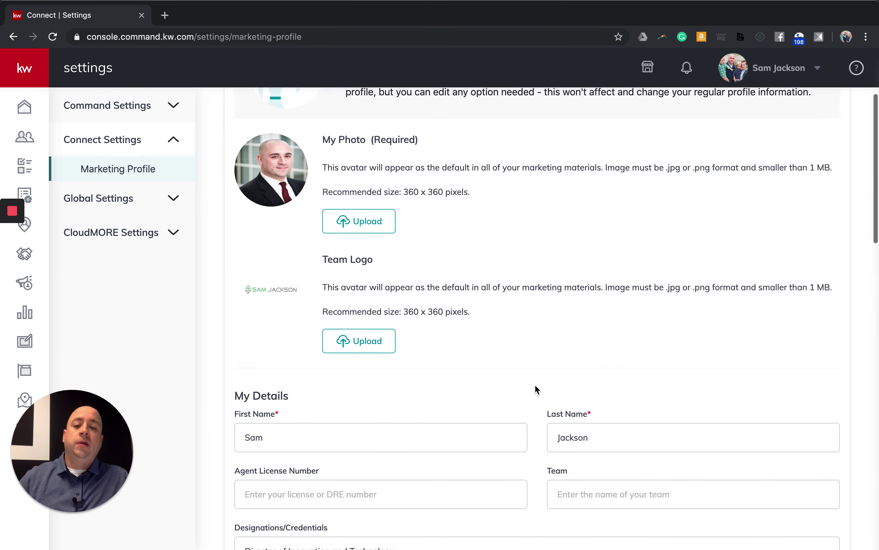
{"action": "scroll", "coordinate": [536, 388], "scroll_direction": "down", "scroll_amount": 2}
{"action": "scroll", "coordinate": [493, 374], "scroll_direction": "down", "scroll_amount": 2}
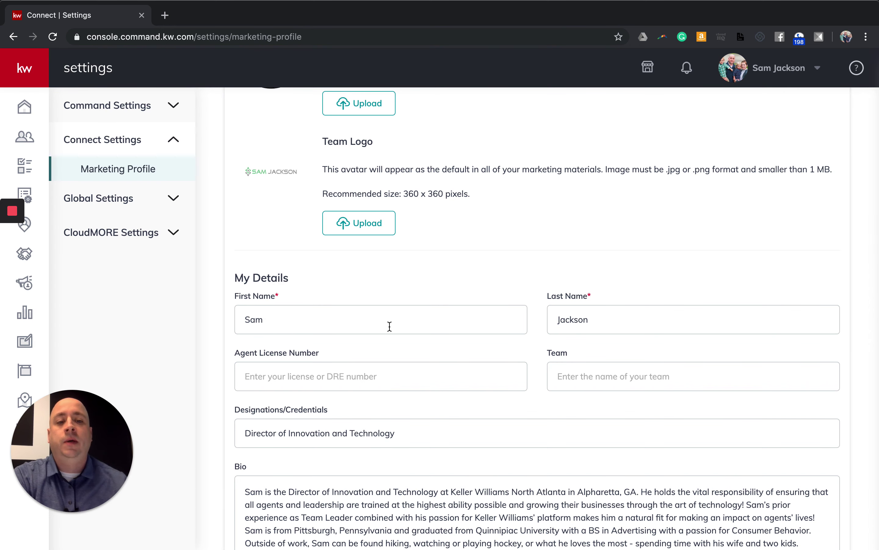
{"action": "scroll", "coordinate": [389, 326], "scroll_direction": "down", "scroll_amount": 1}
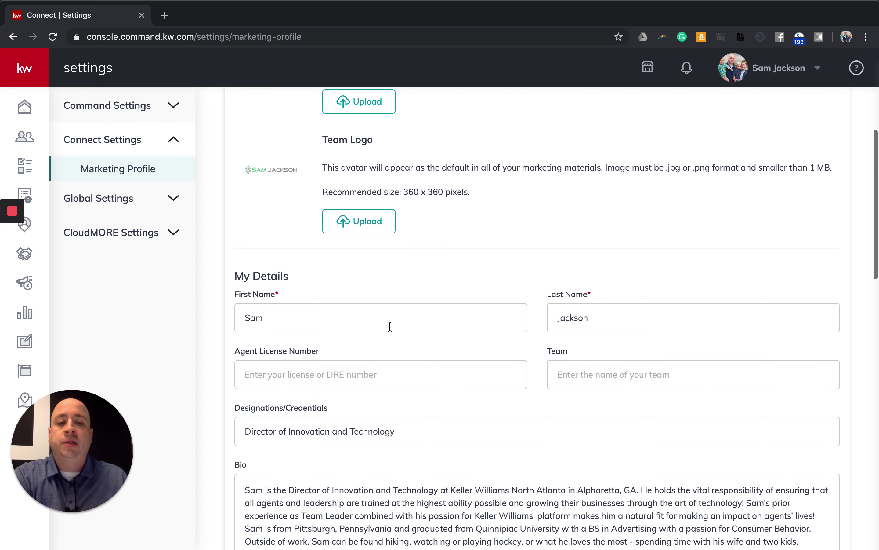
{"action": "scroll", "coordinate": [322, 368], "scroll_direction": "down", "scroll_amount": 1}
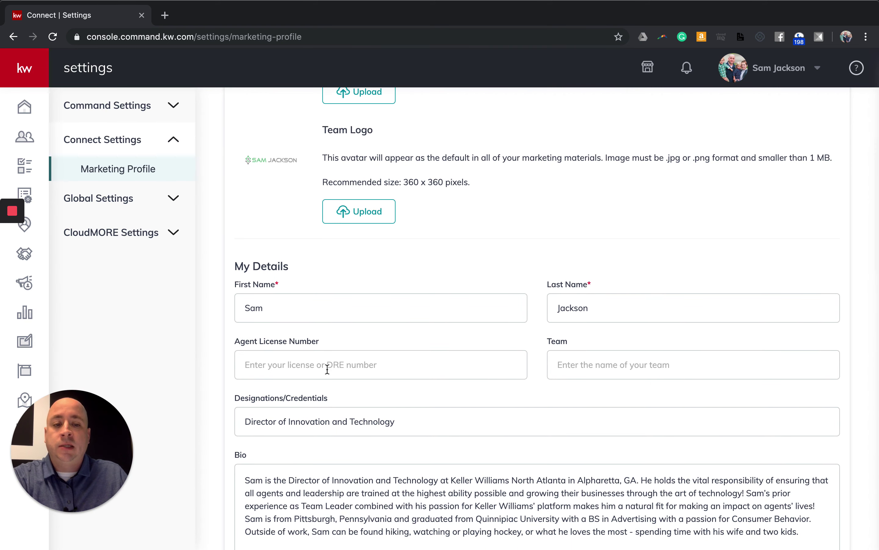
{"action": "left_click", "coordinate": [576, 373]}
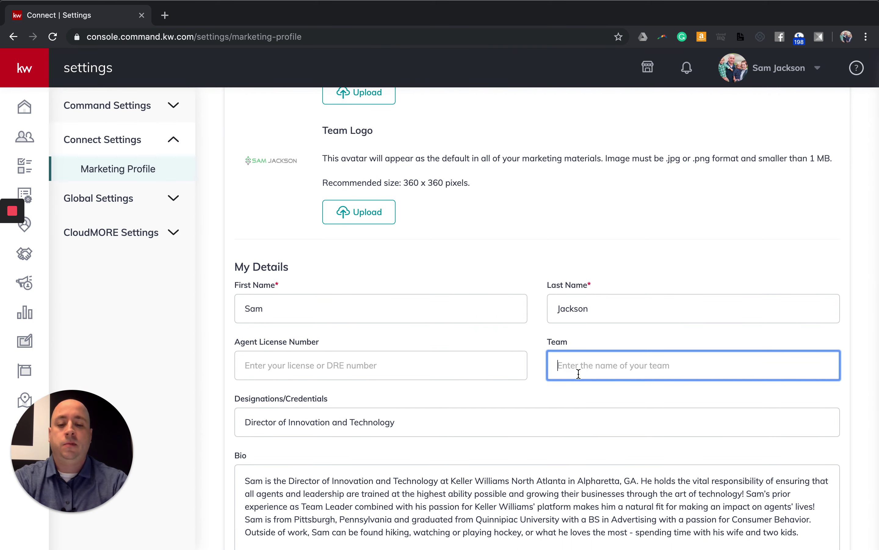
{"action": "type", "text": "Team Command"}
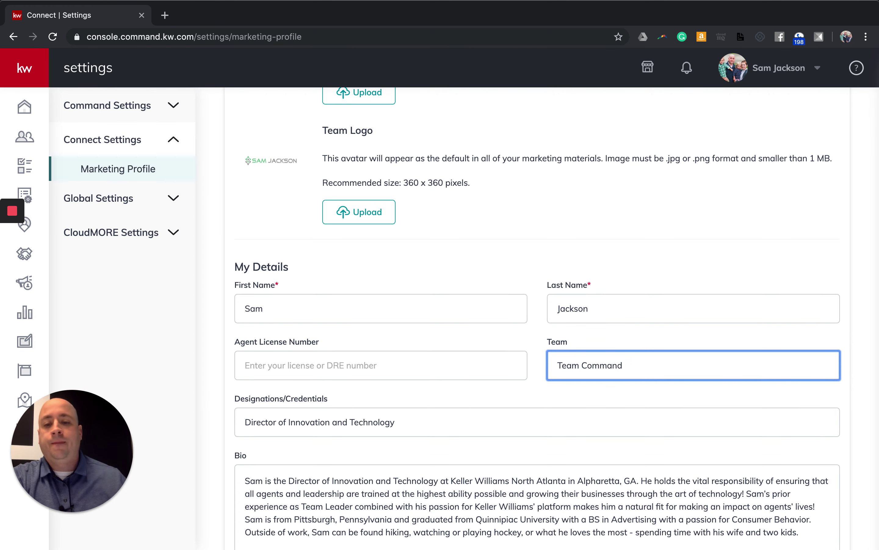
- Replace the Designations/Credentials text with "REALTOR,"
{"action": "scroll", "coordinate": [491, 384], "scroll_direction": "down", "scroll_amount": 2}
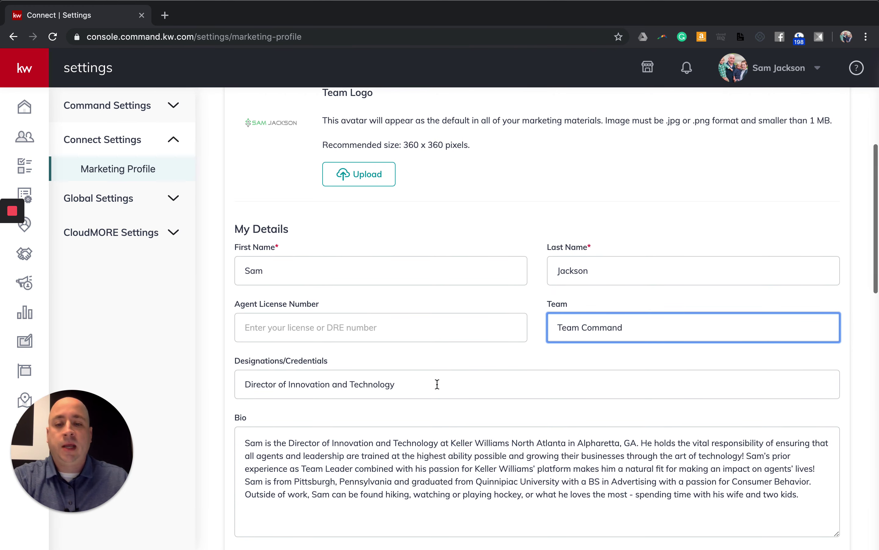
{"action": "left_click_drag", "start_coordinate": [396, 384], "coordinate": [220, 373]}
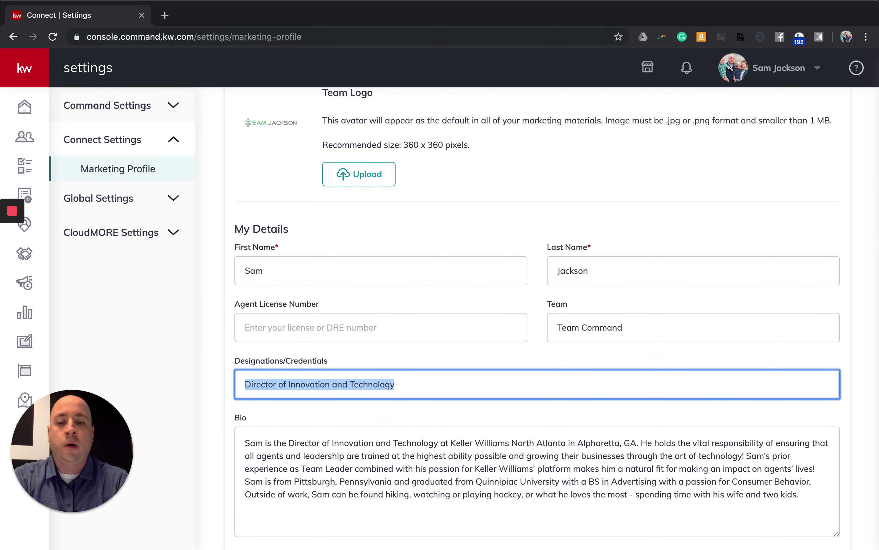
{"action": "key", "text": "BackSpace"}
{"action": "type", "text": "REALTOR,"}
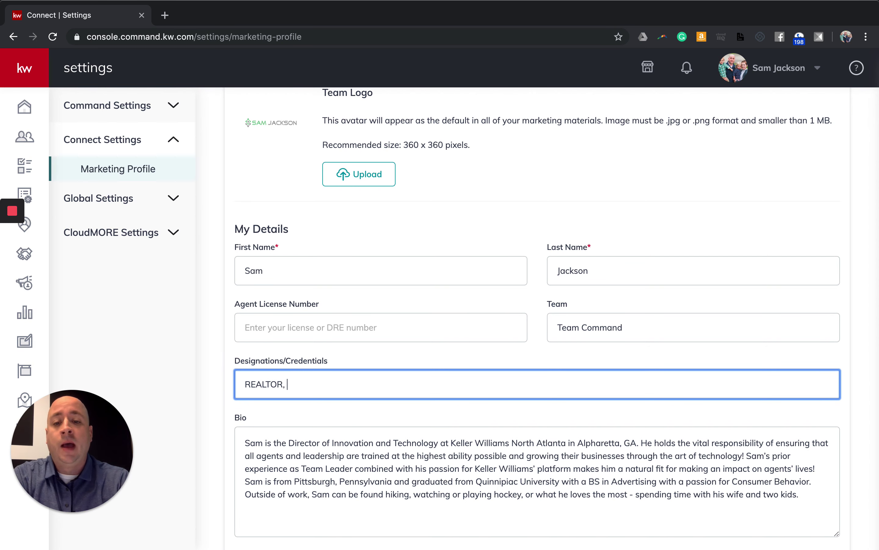
- Clear all text from Designations/Credentials, leaving the entry blank
{"action": "key", "text": "BackSpace"}
{"action": "key", "text": "BackSpace"}
{"action": "key", "text": "BackSpace"}
{"action": "key", "text": "BackSpace"}
{"action": "key", "text": "BackSpace"}
{"action": "key", "text": "BackSpace"}
{"action": "key", "text": "BackSpace"}
{"action": "key", "text": "BackSpace"}
{"action": "key", "text": "BackSpace"}
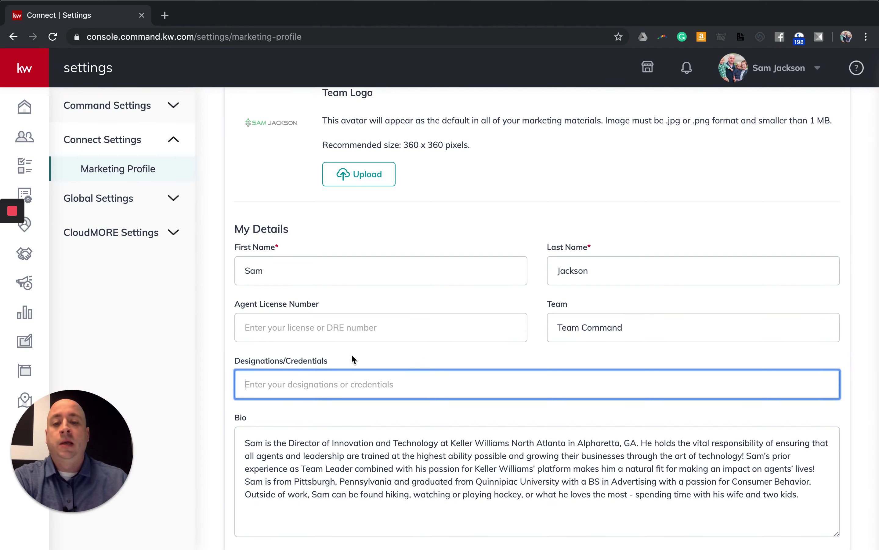
{"action": "left_click", "coordinate": [359, 361]}
{"action": "left_click", "coordinate": [373, 356]}
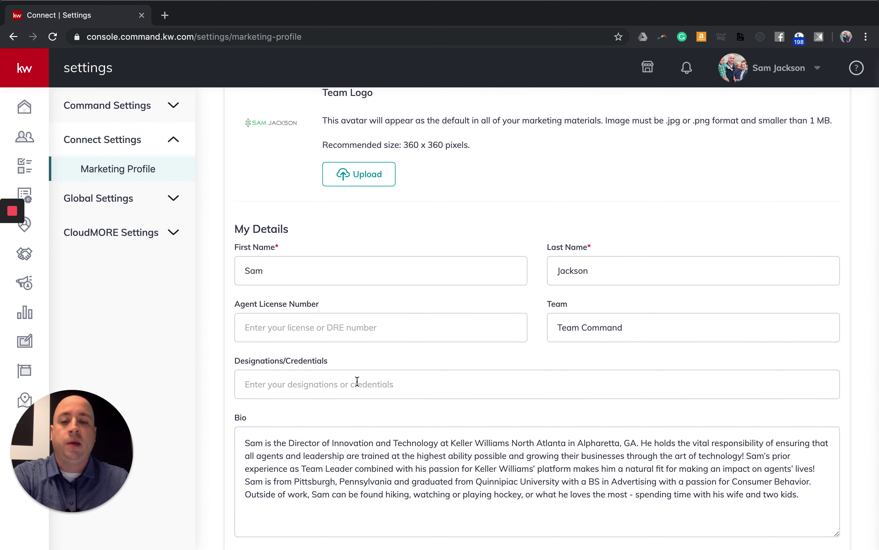
- Review the Marketing Profile's bio, contact, website, DBA Logo and market center fields
{"action": "scroll", "coordinate": [357, 381], "scroll_direction": "down", "scroll_amount": 3}
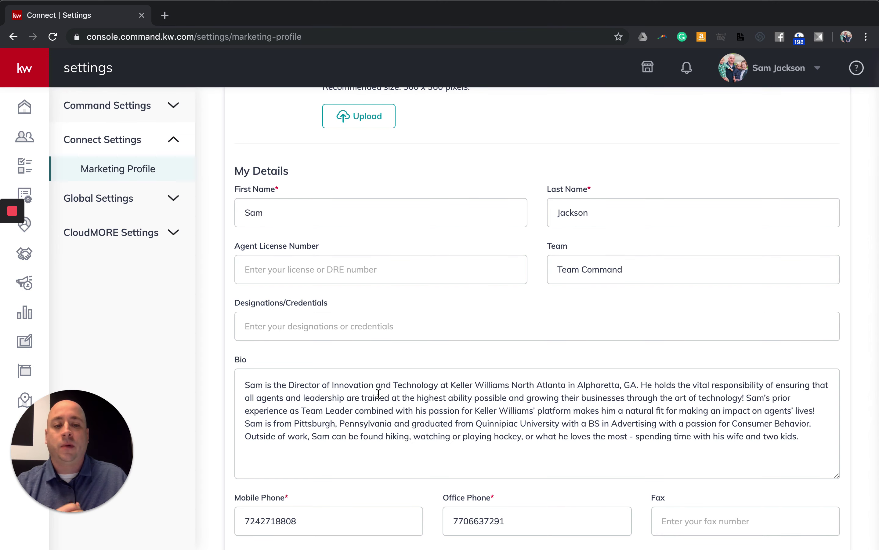
{"action": "scroll", "coordinate": [489, 299], "scroll_direction": "down", "scroll_amount": 5}
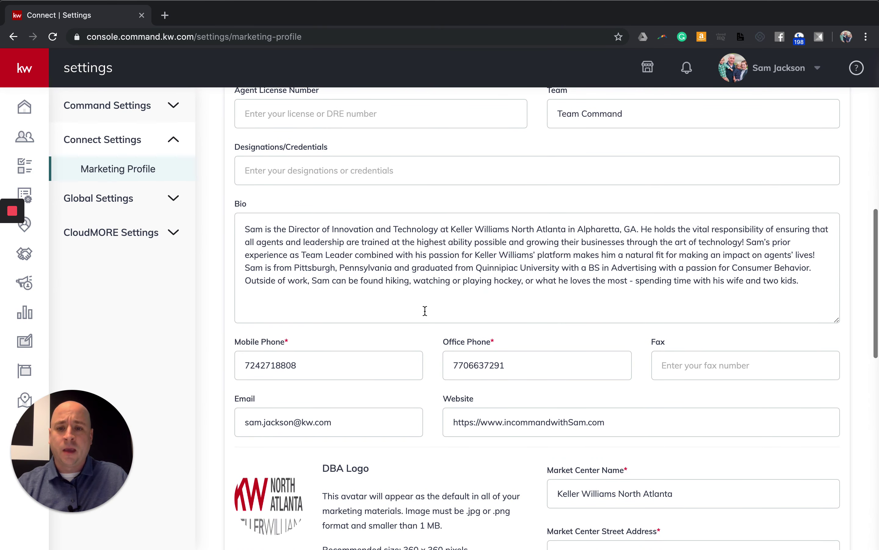
{"action": "scroll", "coordinate": [349, 290], "scroll_direction": "down", "scroll_amount": 1}
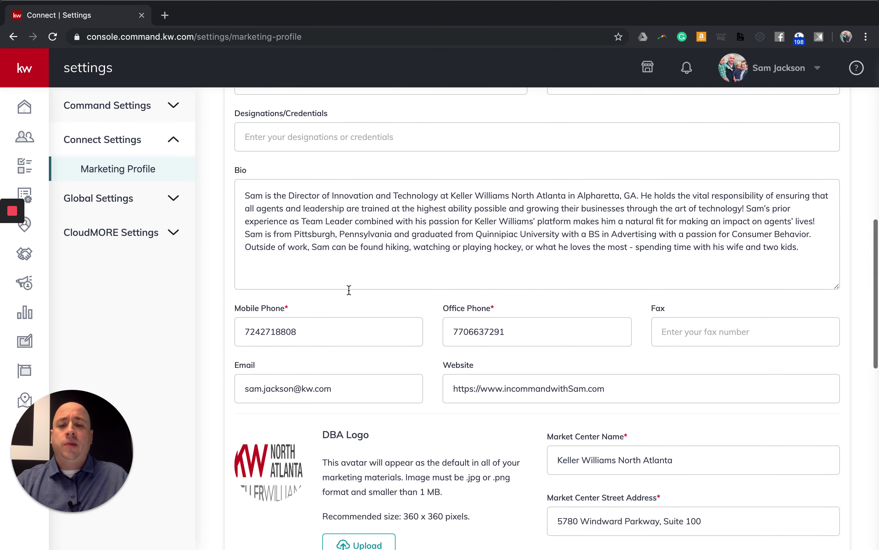
{"action": "scroll", "coordinate": [349, 290], "scroll_direction": "down", "scroll_amount": 1}
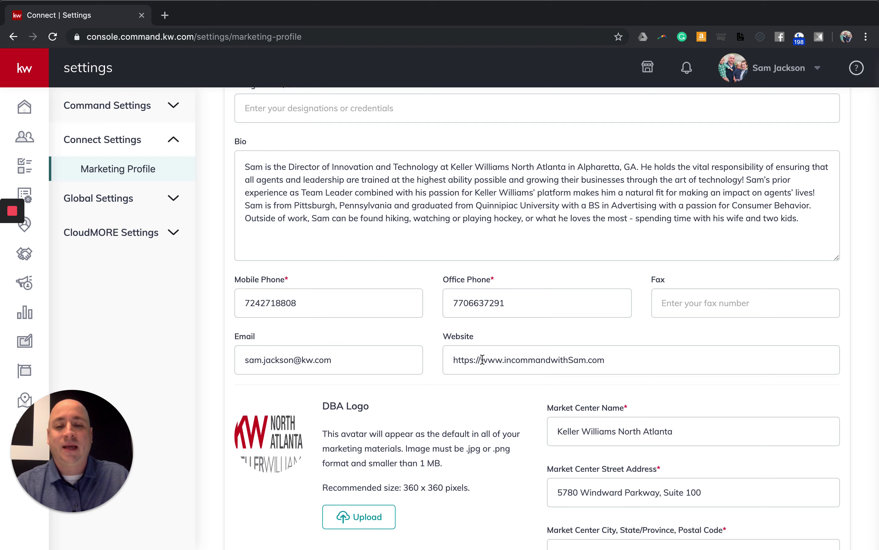
{"action": "scroll", "coordinate": [392, 351], "scroll_direction": "down", "scroll_amount": 3}
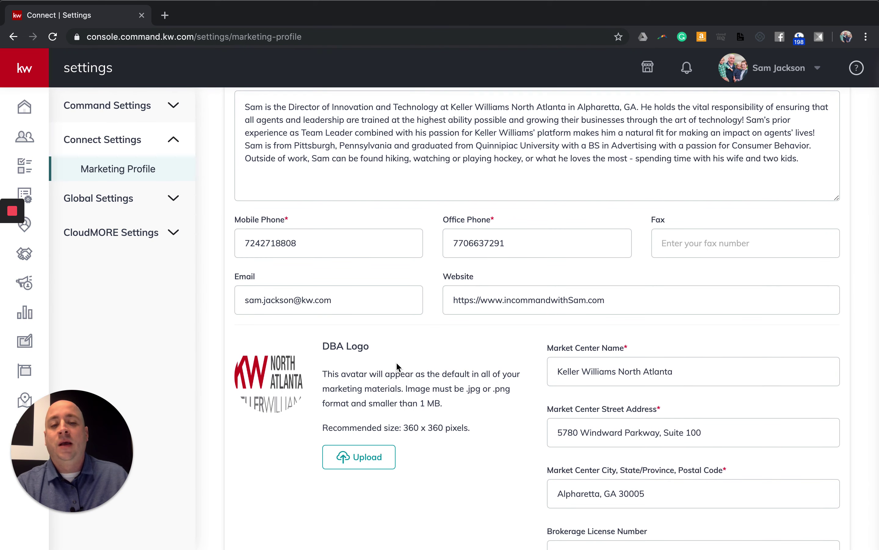
{"action": "scroll", "coordinate": [436, 345], "scroll_direction": "down", "scroll_amount": 5}
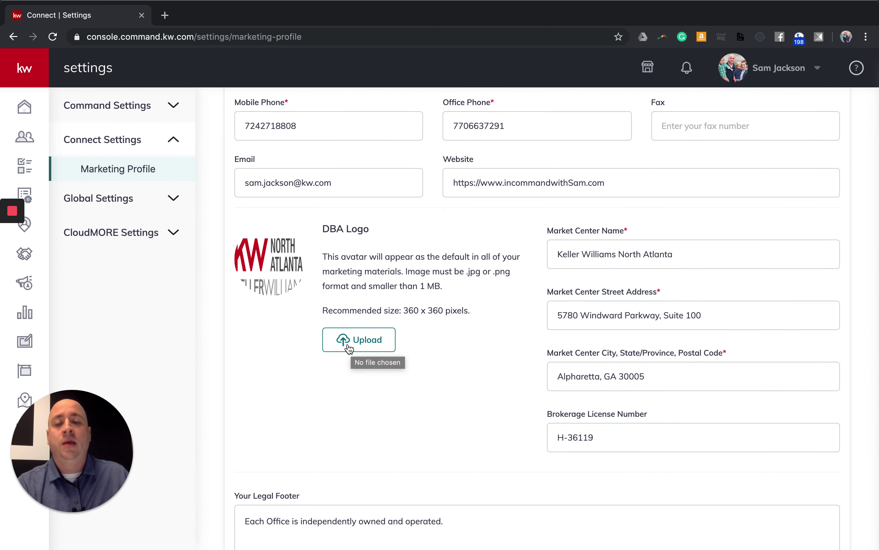
{"action": "scroll", "coordinate": [254, 309], "scroll_direction": "up", "scroll_amount": 12}
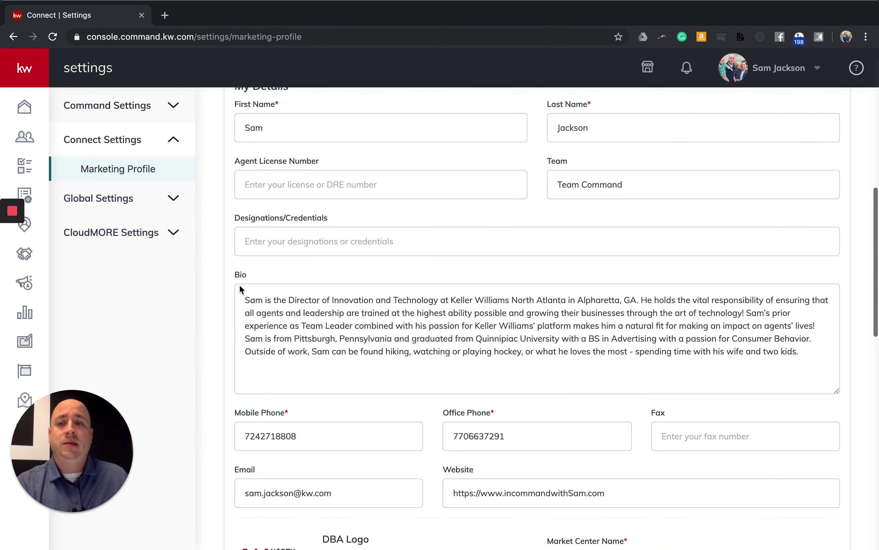
- Open kwconnect.com in a new browser tab and go to the Logos and Branding page in the Marketing resources
{"action": "left_click", "coordinate": [165, 15]}
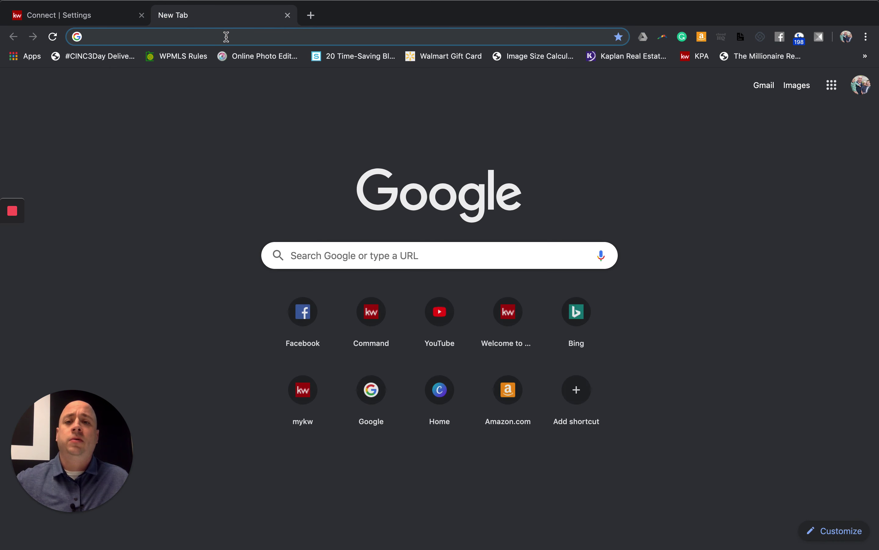
{"action": "type", "text": "kwconnect.com"}
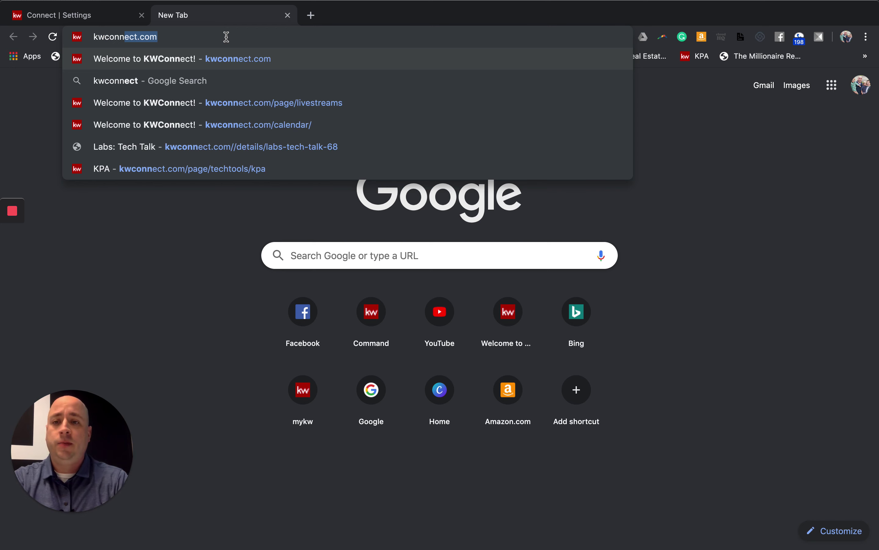
{"action": "key", "text": "Return"}
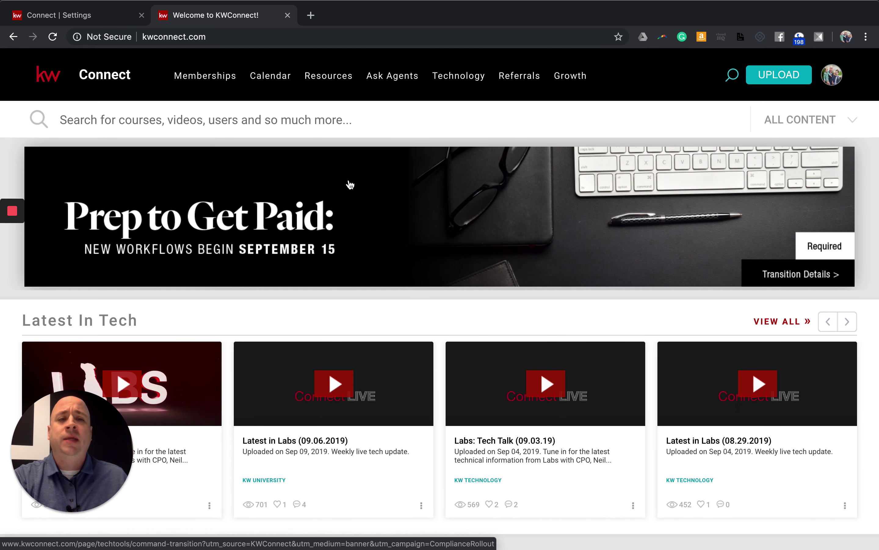
{"action": "mouse_move", "coordinate": [334, 83]}
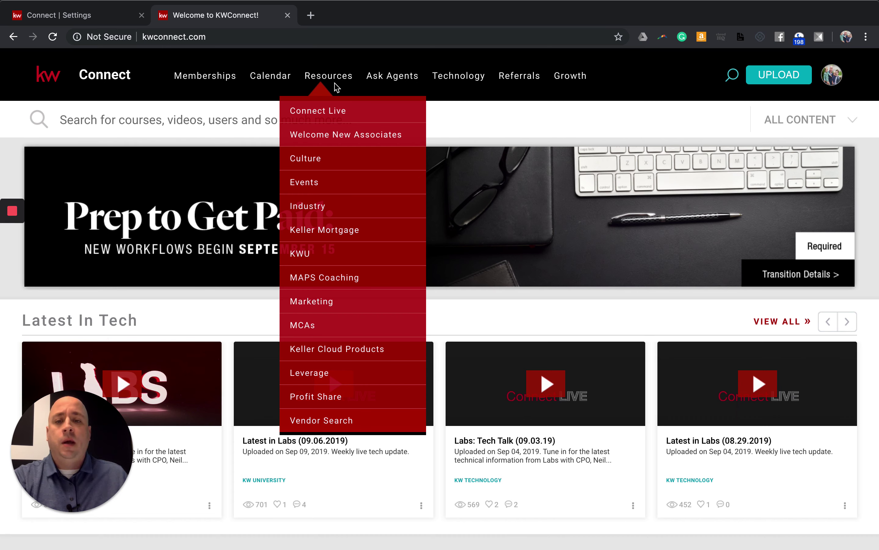
{"action": "left_click", "coordinate": [331, 303]}
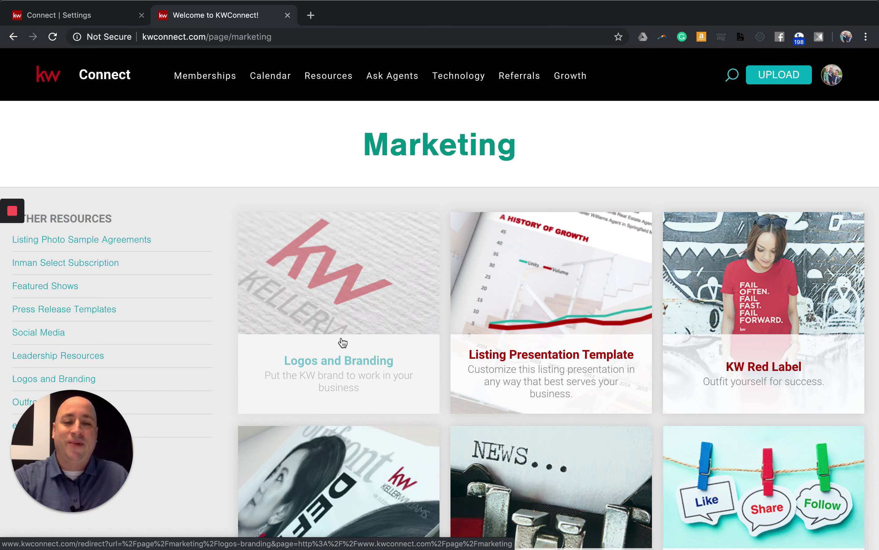
{"action": "left_click", "coordinate": [349, 310]}
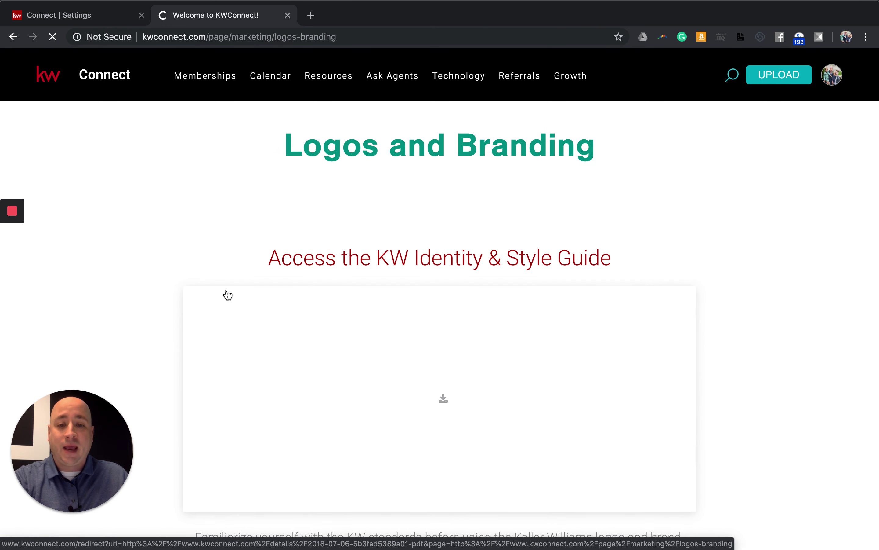
- Search the Market Center Logos section for market center number 181
{"action": "scroll", "coordinate": [229, 258], "scroll_direction": "down", "scroll_amount": 7}
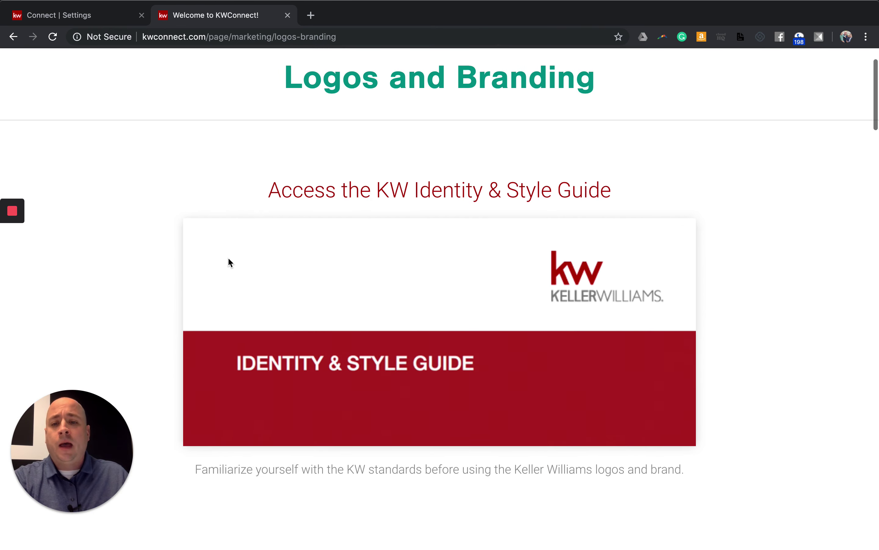
{"action": "scroll", "coordinate": [232, 263], "scroll_direction": "down", "scroll_amount": 12}
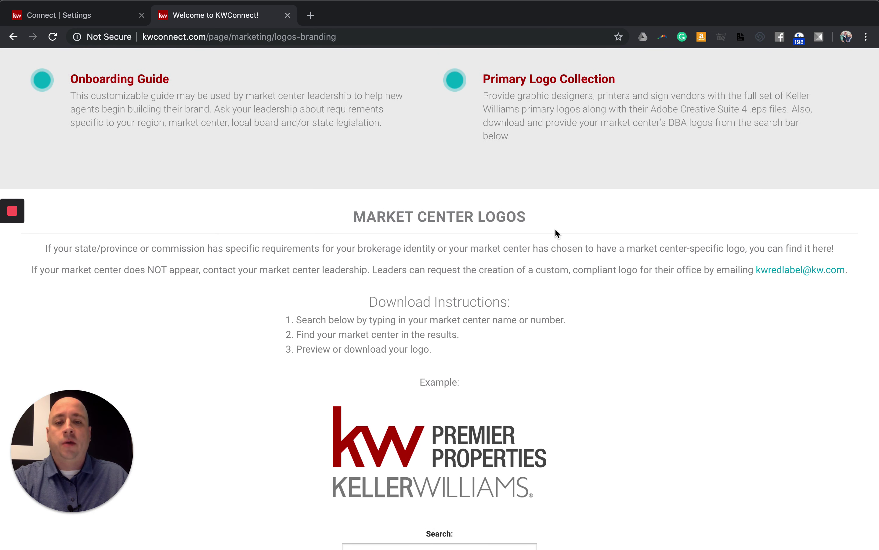
{"action": "scroll", "coordinate": [365, 263], "scroll_direction": "down", "scroll_amount": 2}
{"action": "scroll", "coordinate": [364, 263], "scroll_direction": "down", "scroll_amount": 1}
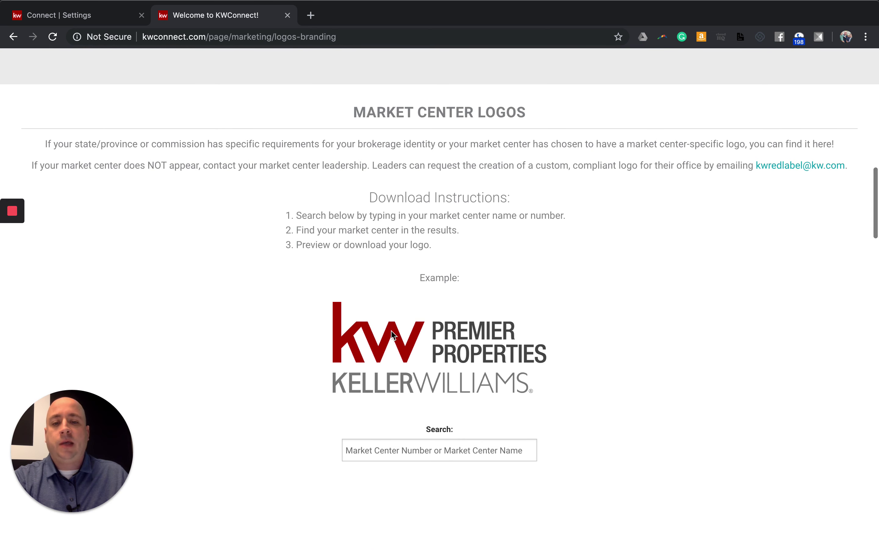
{"action": "scroll", "coordinate": [457, 337], "scroll_direction": "down", "scroll_amount": 2}
{"action": "type", "text": "181"}
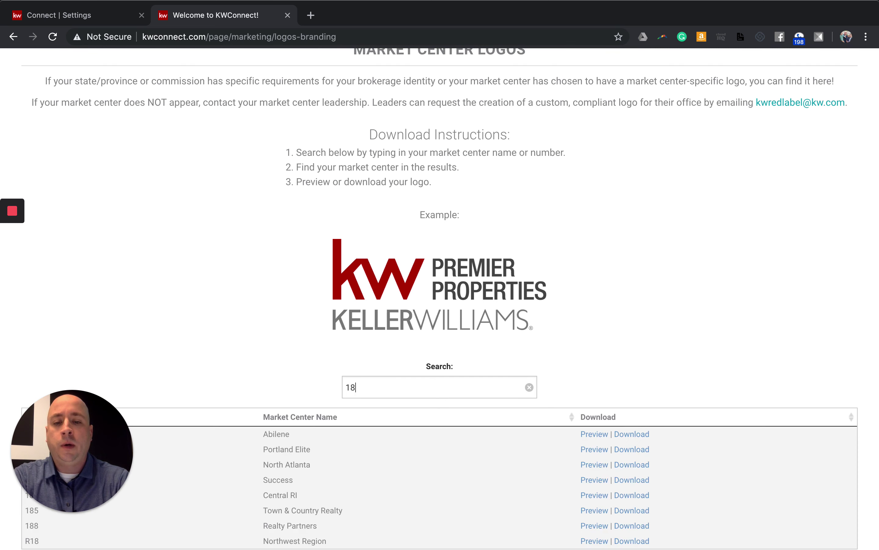
- Replace the market center logo search with the name "North Atlanta"
{"action": "scroll", "coordinate": [400, 389], "scroll_direction": "up", "scroll_amount": 1}
{"action": "double_click", "coordinate": [403, 391]}
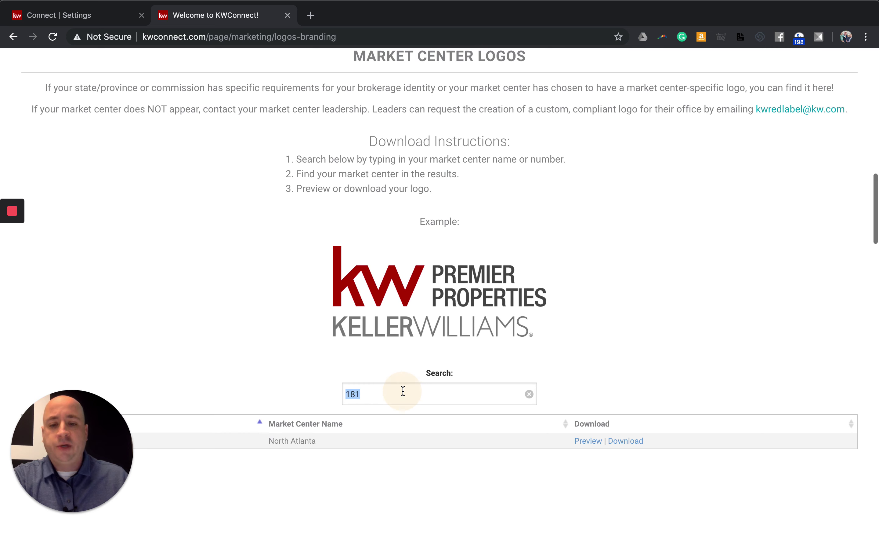
{"action": "type", "text": "No"}
{"action": "key", "text": "BackSpace"}
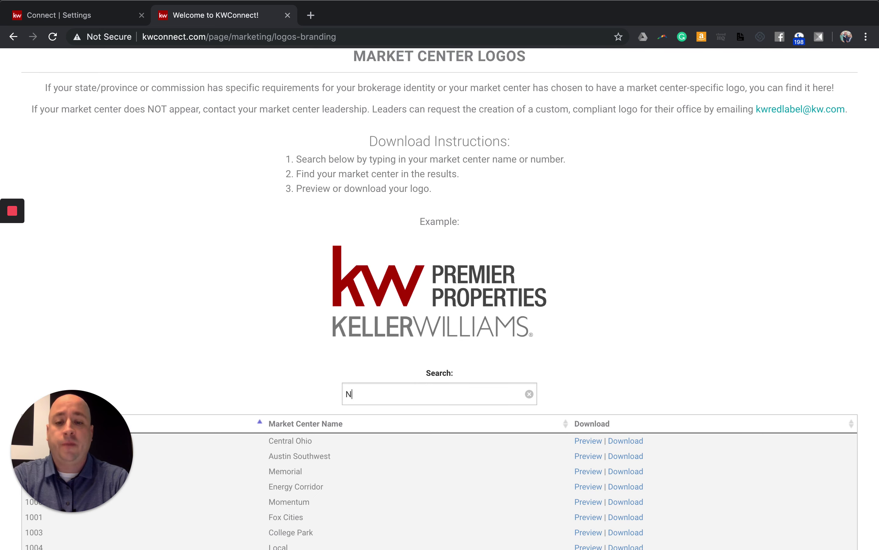
{"action": "type", "text": "rth"}
{"action": "key", "text": "BackSpace"}
{"action": "key", "text": "BackSpace"}
{"action": "key", "text": "BackSpace"}
{"action": "type", "text": "orth"}
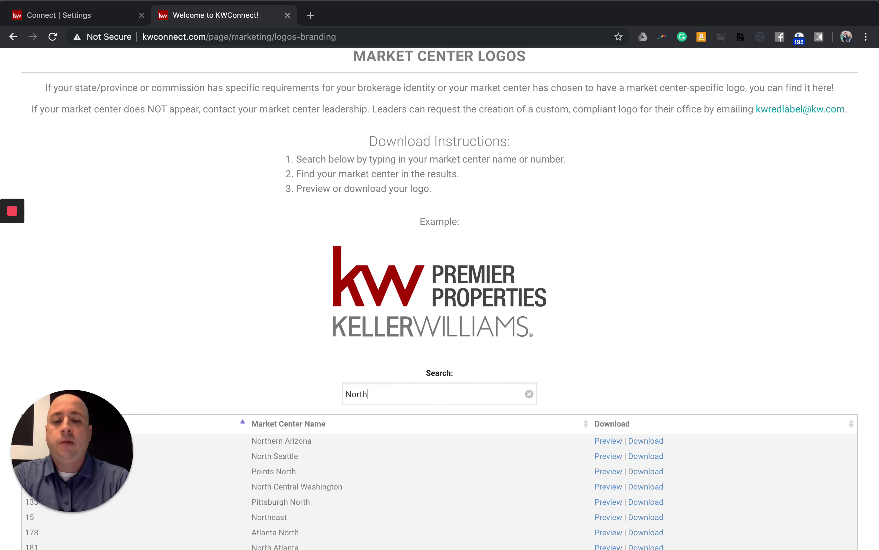
{"action": "type", "text": " Ata"}
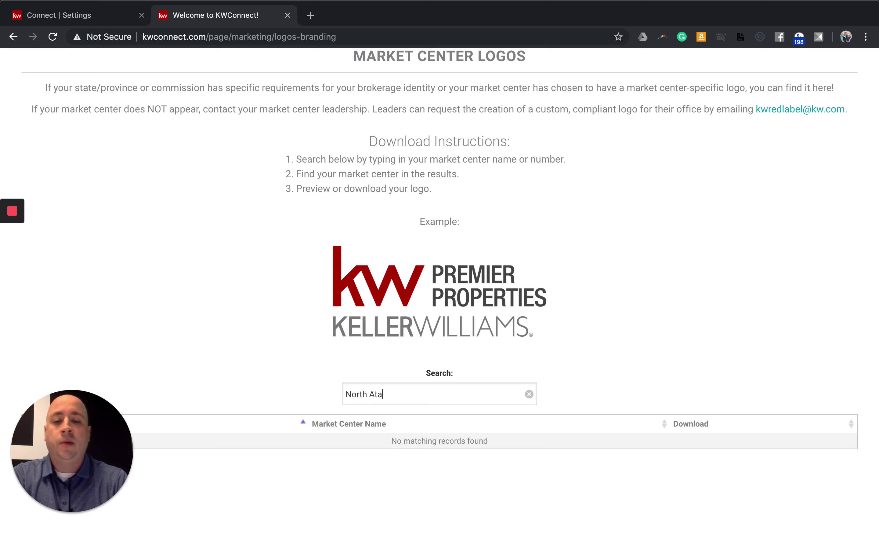
{"action": "key", "text": "BackSpace"}
{"action": "type", "text": "lant"}
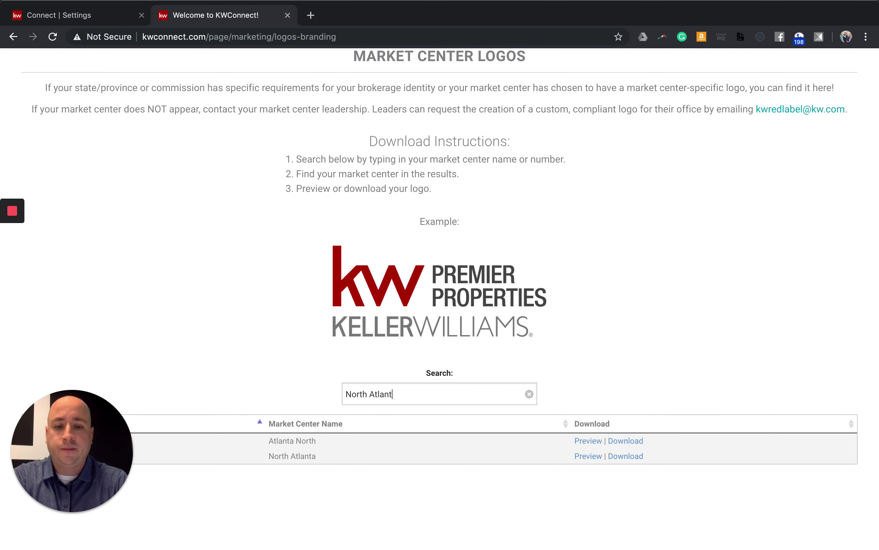
{"action": "type", "text": "a"}
{"action": "left_click_drag", "start_coordinate": [95, 442], "coordinate": [102, 306]}
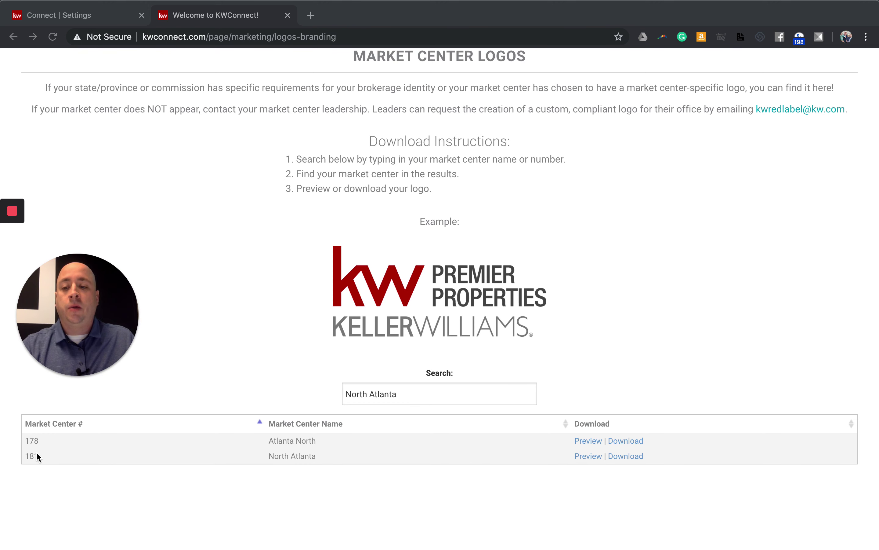
- Search the market center logos by number, trying 132 and 131
{"action": "triple_click", "coordinate": [371, 393]}
{"action": "key", "text": "BackSpace"}
{"action": "type", "text": "132"}
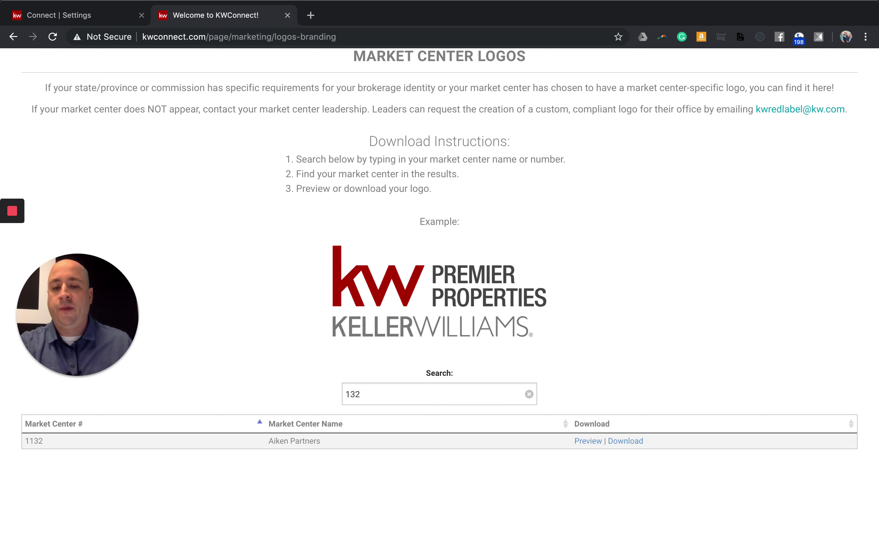
{"action": "double_click", "coordinate": [391, 395]}
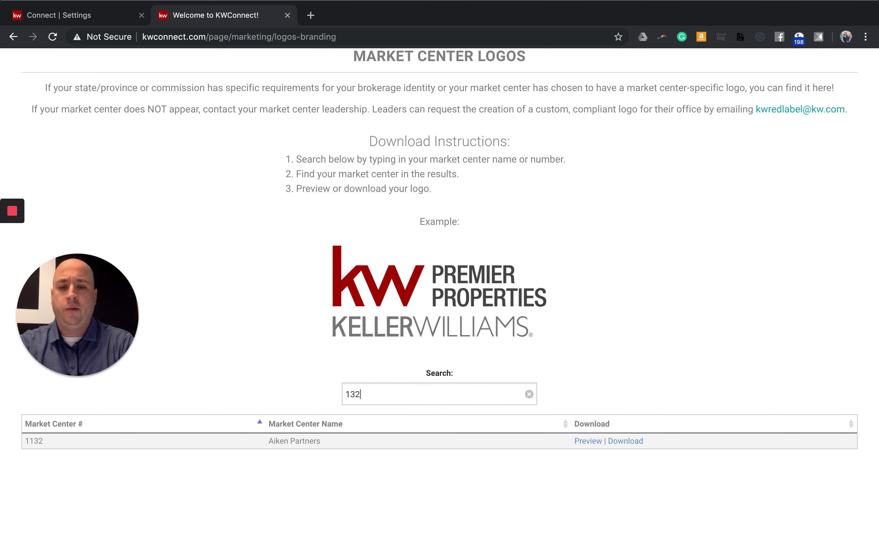
{"action": "key", "text": "BackSpace"}
{"action": "key", "text": "BackSpace"}
{"action": "type", "text": "1"}
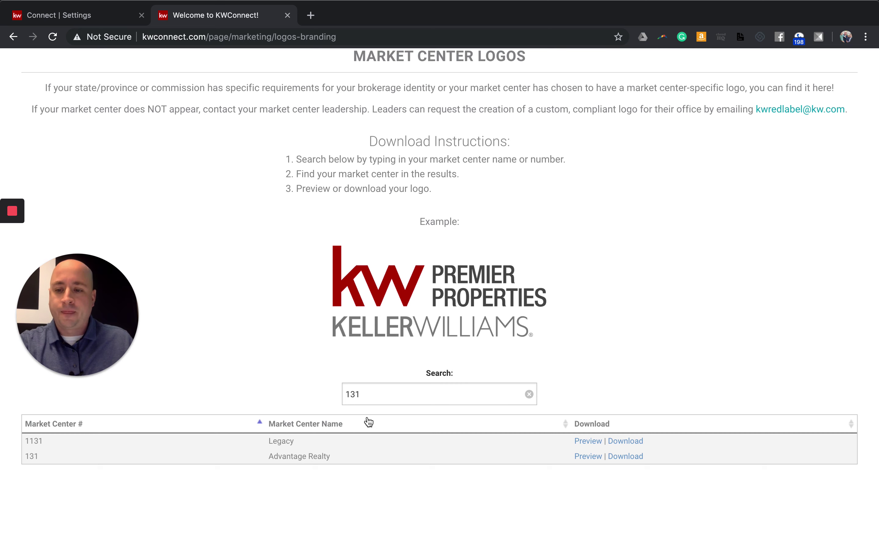
- Clear the market center logo search field
{"action": "left_click", "coordinate": [378, 390]}
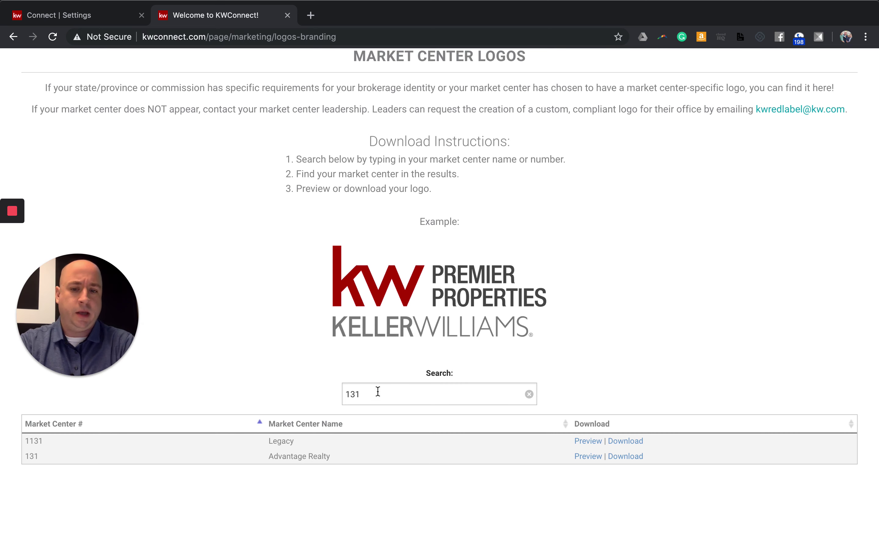
{"action": "key", "text": "BackSpace"}
{"action": "key", "text": "BackSpace"}
{"action": "type", "text": "8"}
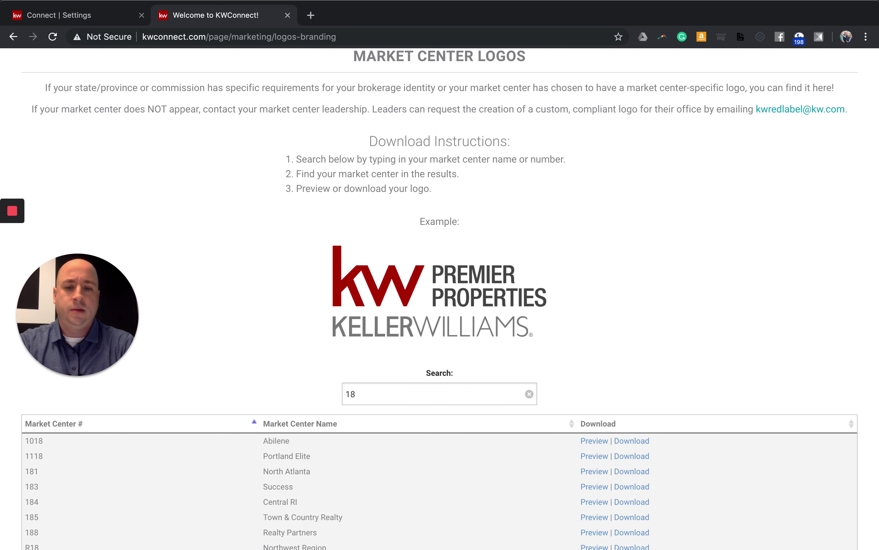
{"action": "key", "text": "BackSpace"}
{"action": "key", "text": "BackSpace"}
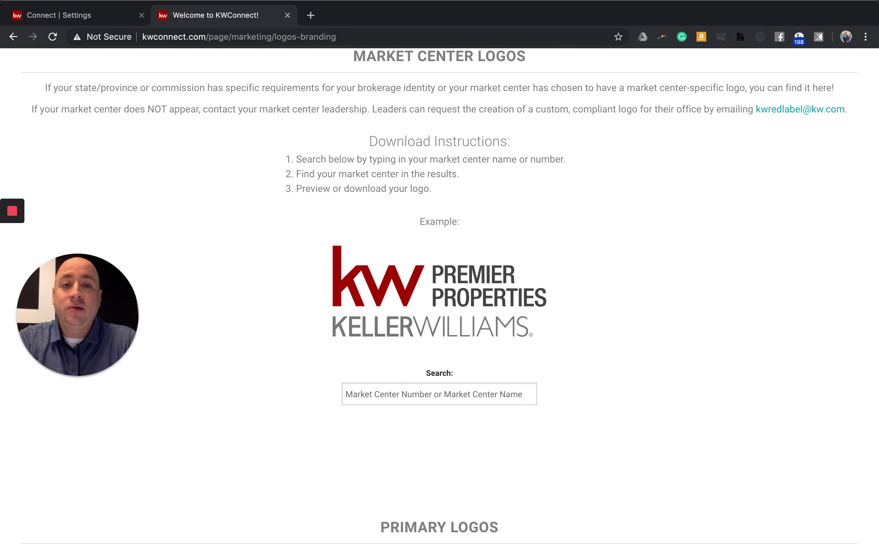
- Examine the primary, Realty and Real Estate, and informal KW logo collections on the page
{"action": "scroll", "coordinate": [376, 391], "scroll_direction": "down", "scroll_amount": 10}
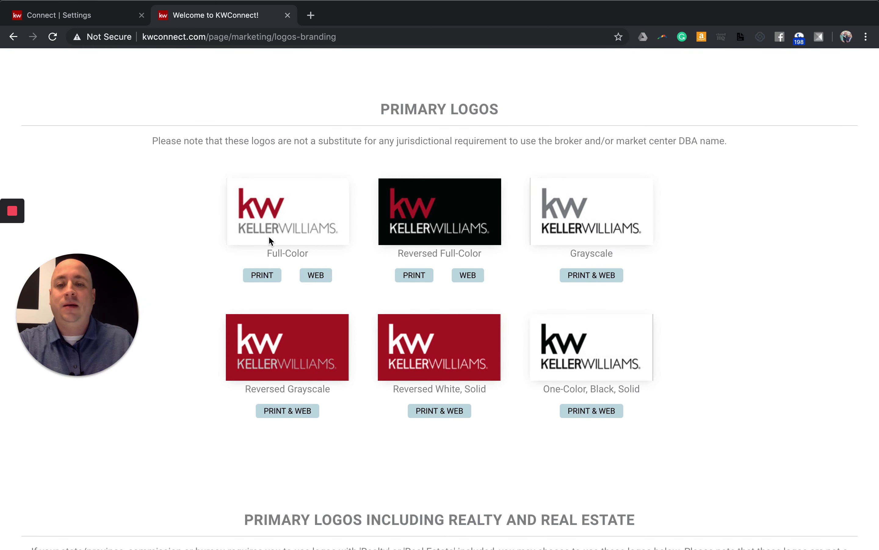
{"action": "scroll", "coordinate": [277, 229], "scroll_direction": "down", "scroll_amount": 8}
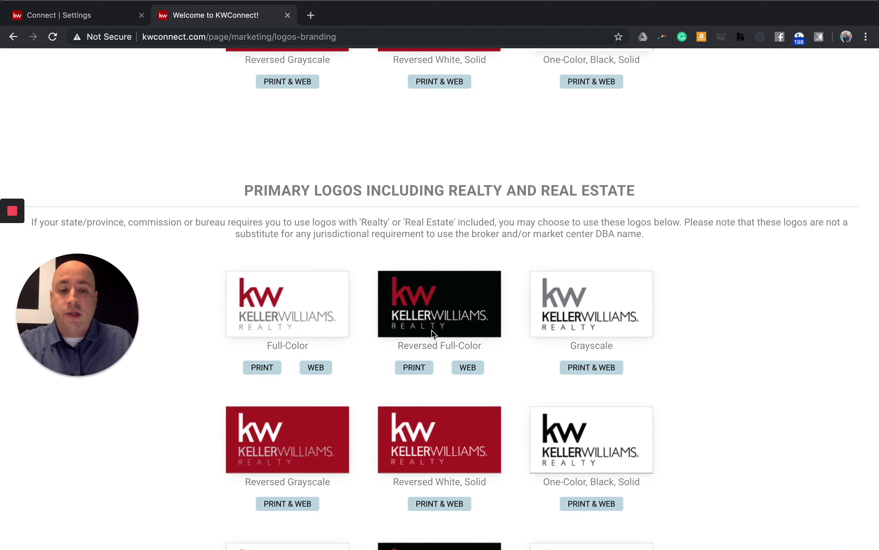
{"action": "scroll", "coordinate": [431, 362], "scroll_direction": "down", "scroll_amount": 8}
{"action": "scroll", "coordinate": [430, 340], "scroll_direction": "down", "scroll_amount": 15}
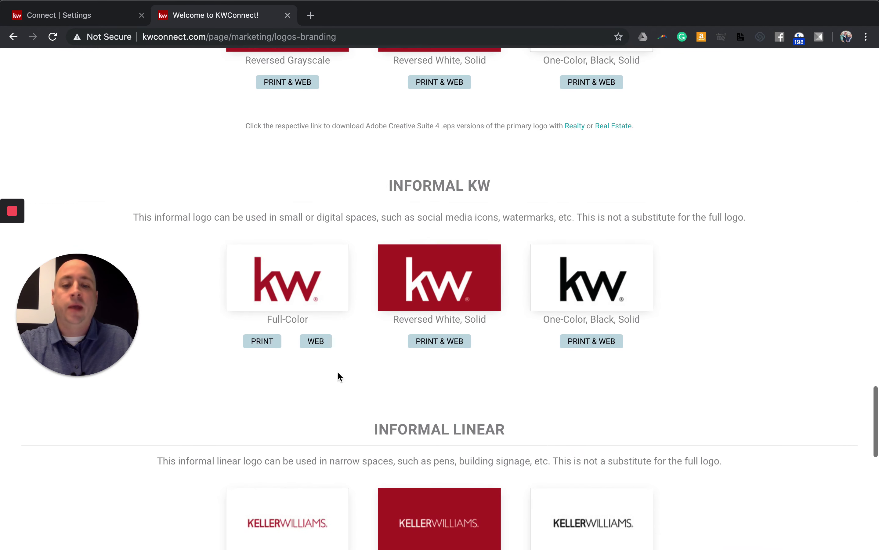
{"action": "scroll", "coordinate": [361, 366], "scroll_direction": "up", "scroll_amount": 20}
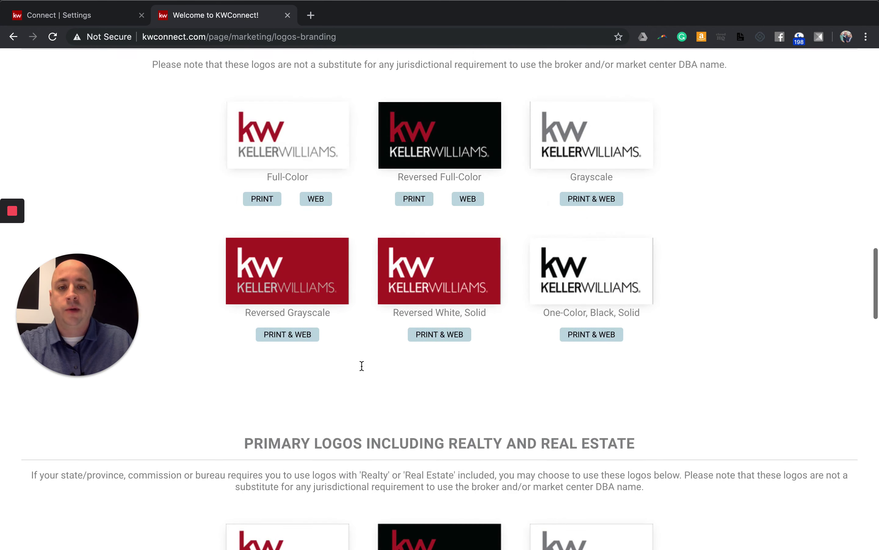
- Return to the Market Center Logos section and look up market center 181 again
{"action": "scroll", "coordinate": [269, 335], "scroll_direction": "up", "scroll_amount": 1}
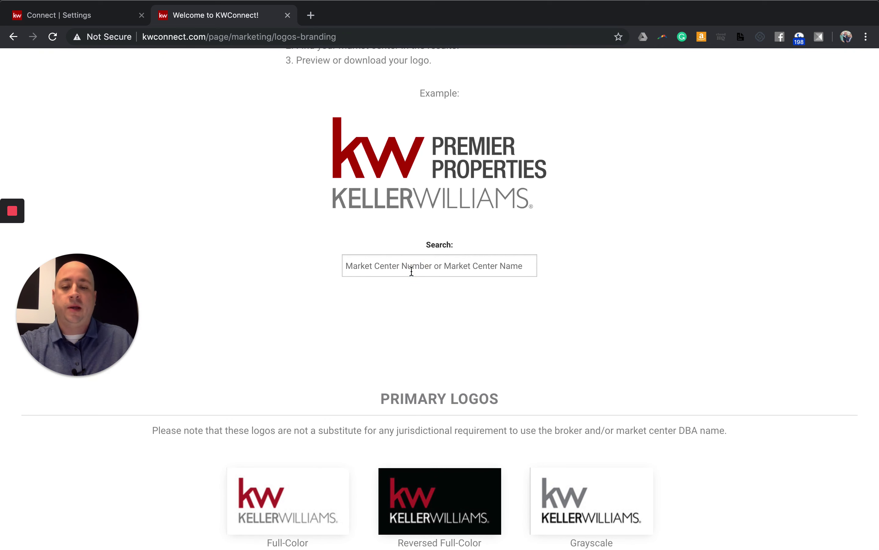
{"action": "type", "text": "181"}
{"action": "left_click_drag", "start_coordinate": [47, 362], "coordinate": [41, 499]}
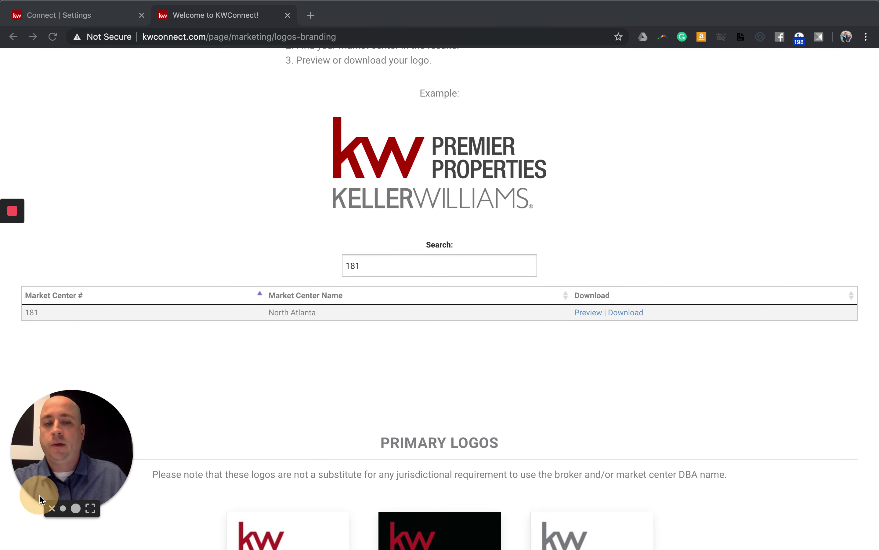
- Download the North Atlanta logo package for market center 181 and extract 181_NorthAtlanta.zip
{"action": "left_click", "coordinate": [630, 312]}
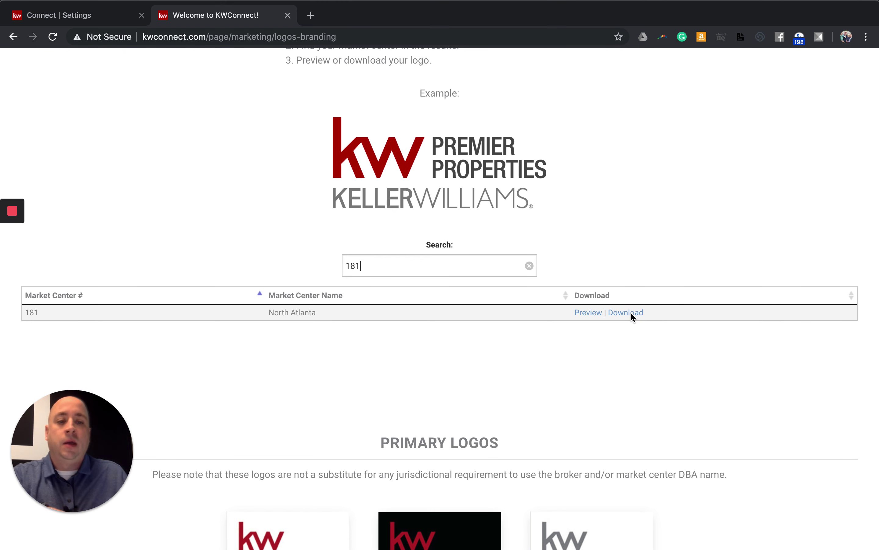
{"action": "left_click", "coordinate": [631, 312]}
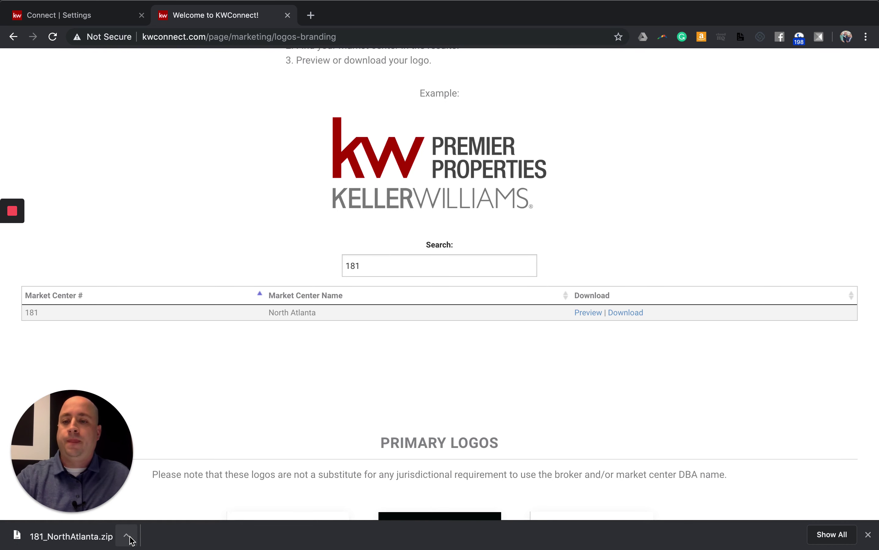
{"action": "mouse_move", "coordinate": [77, 476]}
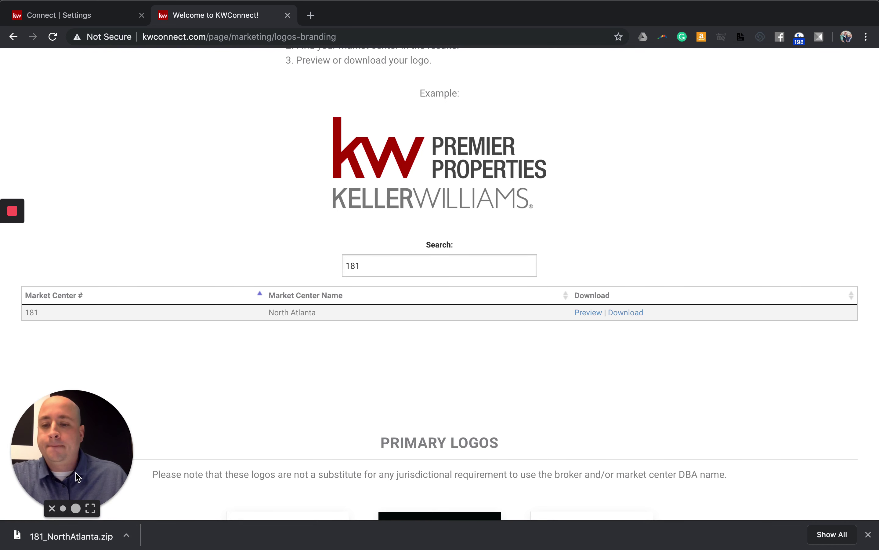
{"action": "left_click", "coordinate": [127, 535]}
{"action": "left_click", "coordinate": [80, 535]}
{"action": "left_click", "coordinate": [81, 534]}
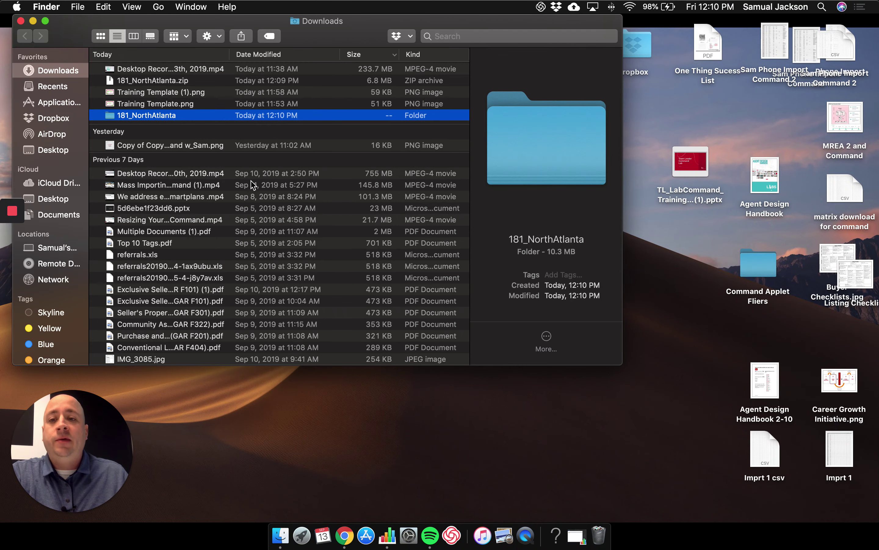
- Open the extracted 181_NorthAtlanta folder, move its Black_White, CMYK, PMS200 and RGB folders to the desktop, and close the window
{"action": "right_click", "coordinate": [202, 116]}
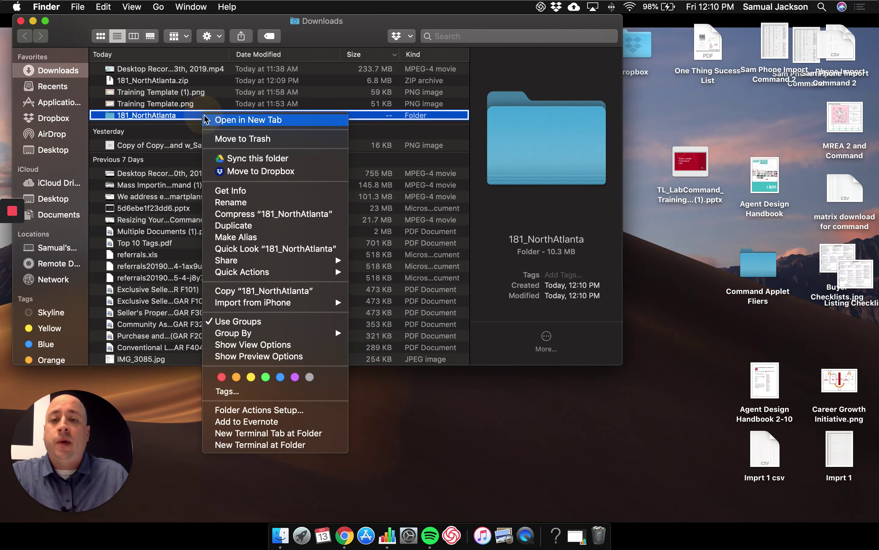
{"action": "left_click", "coordinate": [206, 121]}
{"action": "right_click", "coordinate": [203, 118]}
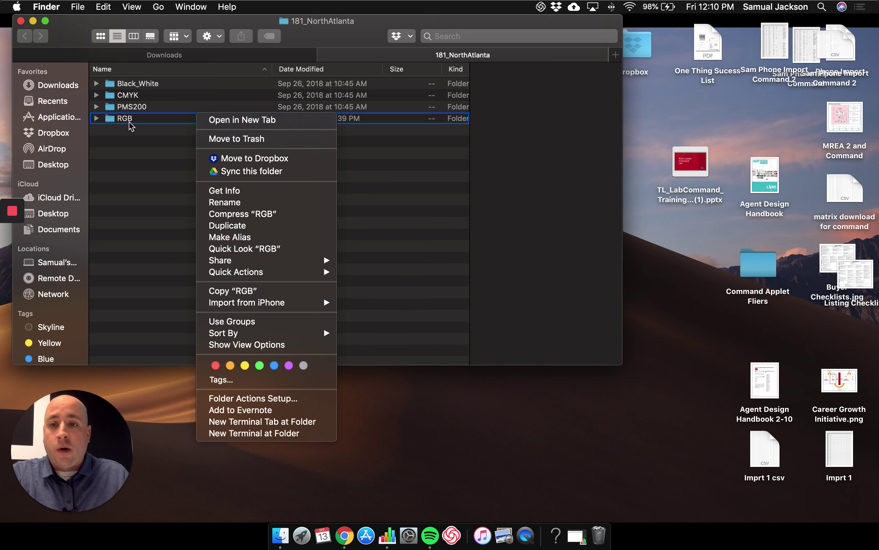
{"action": "left_click", "coordinate": [141, 101]}
{"action": "left_click", "coordinate": [151, 83]}
{"action": "left_click", "coordinate": [125, 118], "text": "shift"}
{"action": "left_click_drag", "start_coordinate": [138, 84], "coordinate": [335, 377]}
{"action": "left_click", "coordinate": [21, 22]}
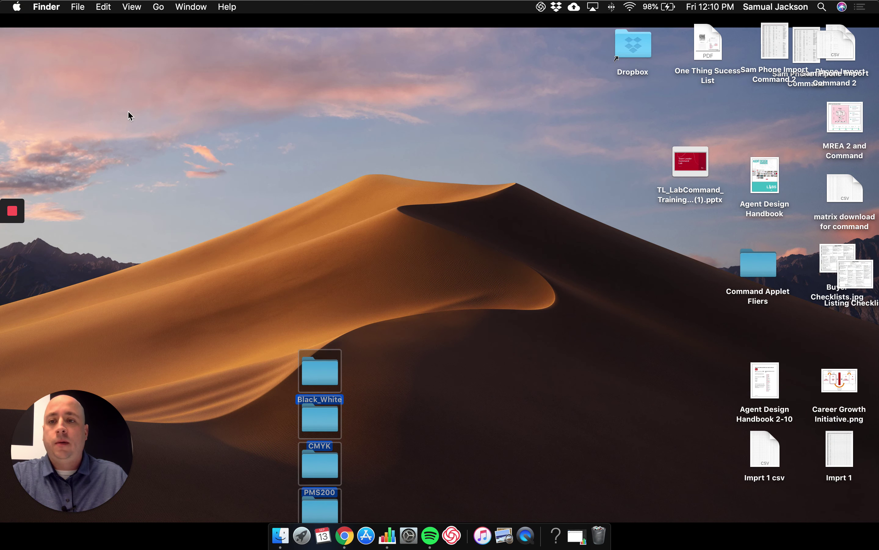
- Create a desktop folder named MC Logos and move the four logo folders into it
{"action": "right_click", "coordinate": [229, 140]}
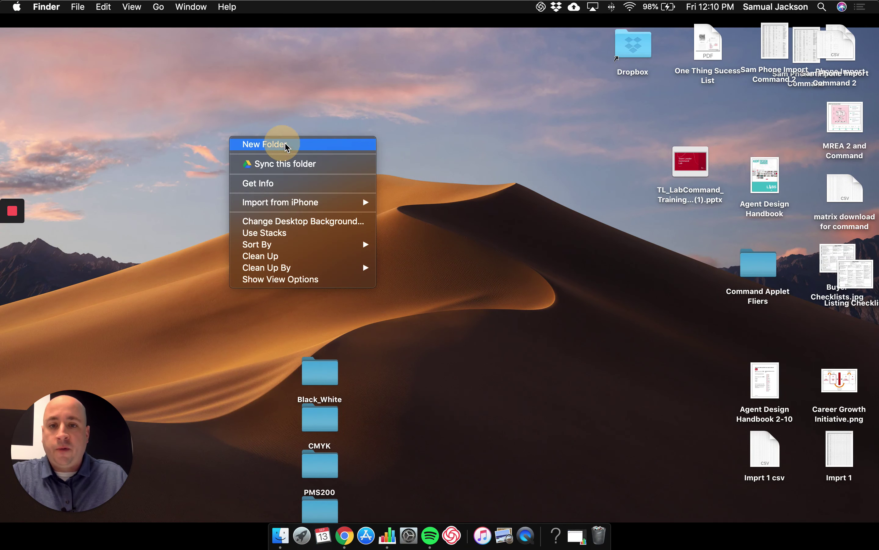
{"action": "left_click", "coordinate": [286, 144]}
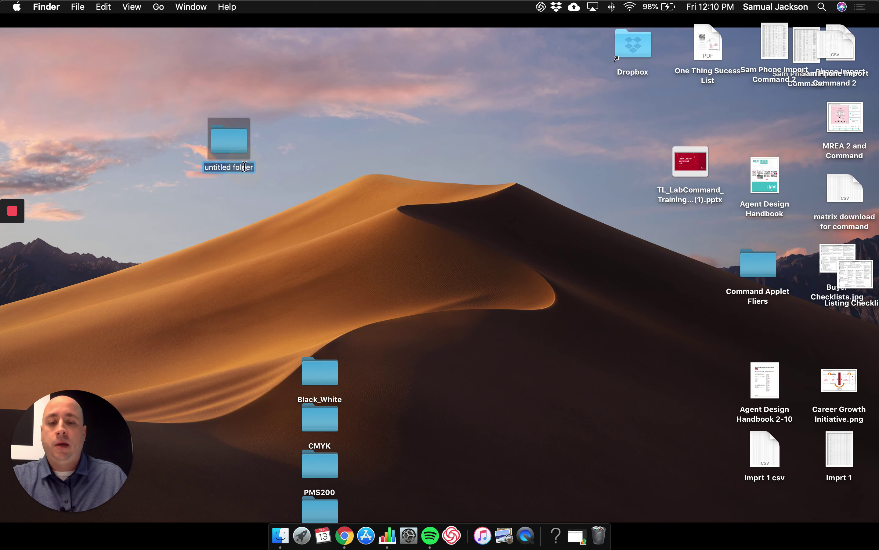
{"action": "type", "text": "MC"}
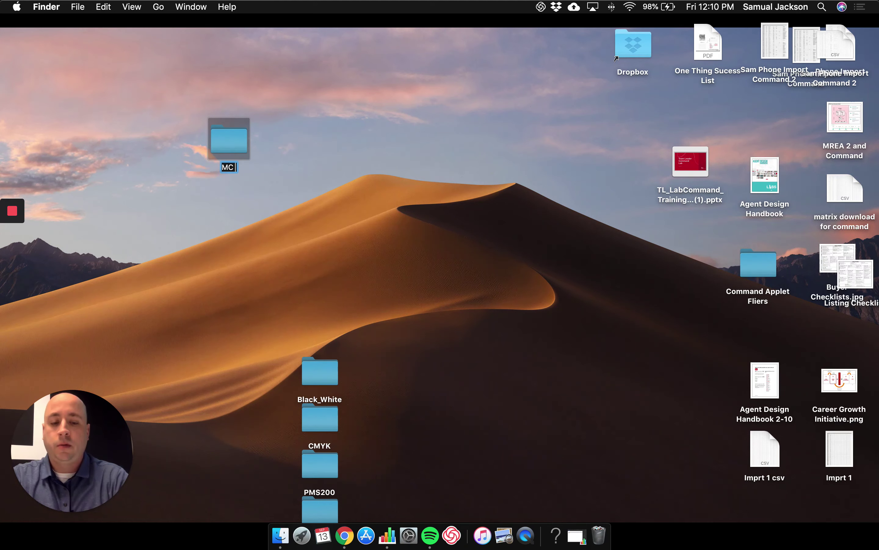
{"action": "type", "text": " Logos"}
{"action": "left_click", "coordinate": [399, 237]}
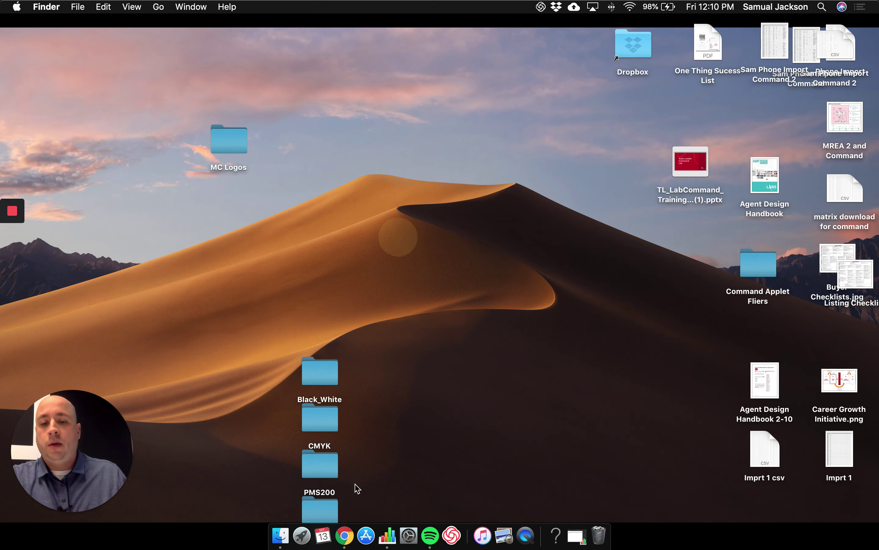
{"action": "left_click_drag", "start_coordinate": [359, 513], "coordinate": [224, 139]}
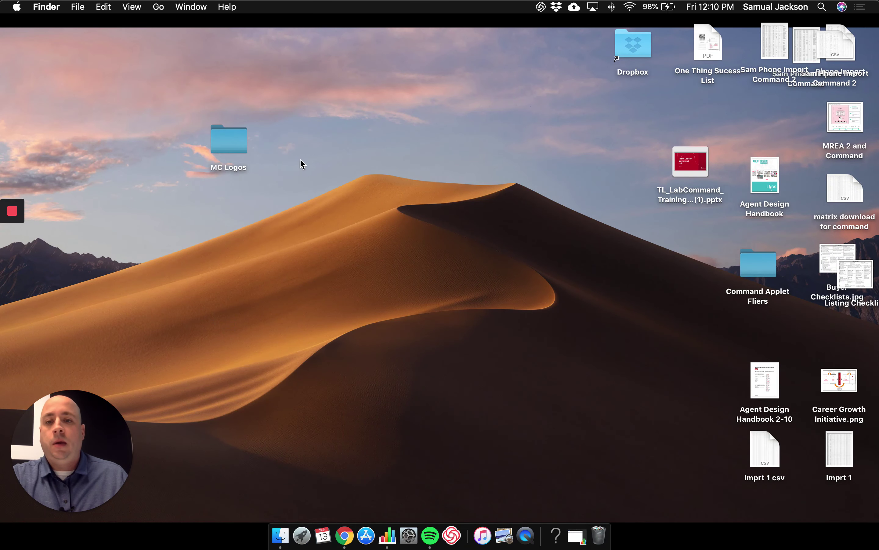
- Open the MC Logos folder and look through its logo subfolders, including the contents of CMYK
{"action": "left_click", "coordinate": [228, 141]}
{"action": "double_click", "coordinate": [230, 140]}
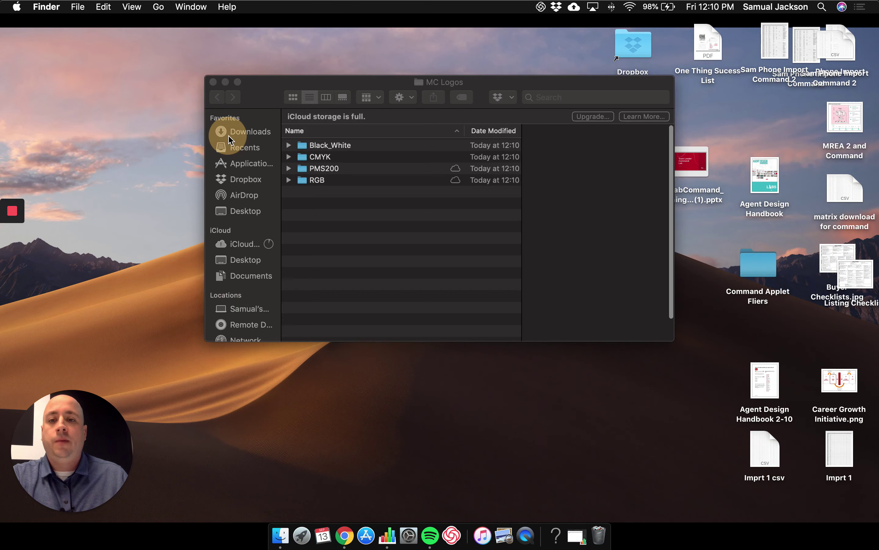
{"action": "left_click", "coordinate": [334, 146]}
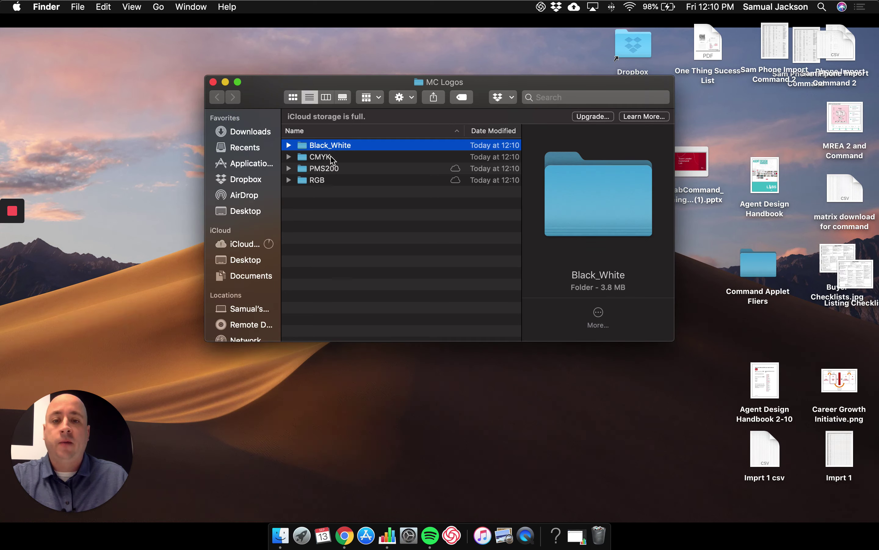
{"action": "double_click", "coordinate": [352, 157]}
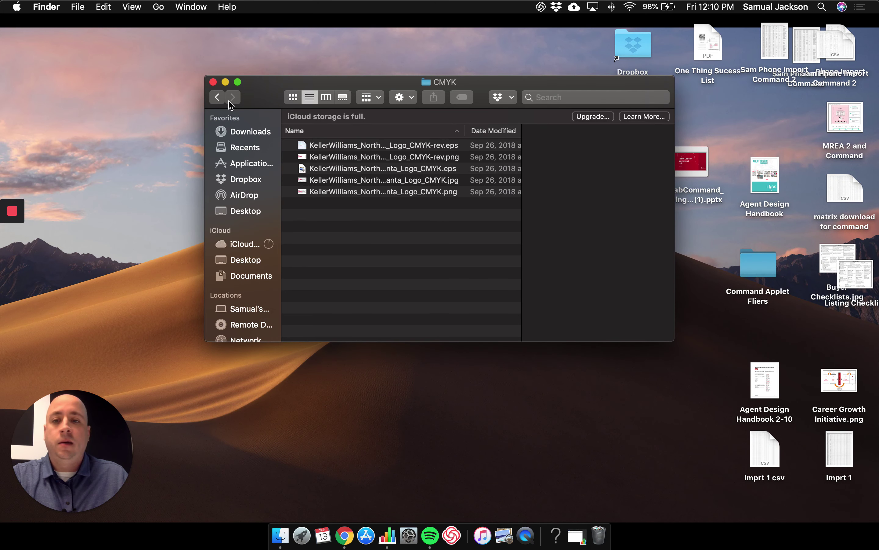
{"action": "left_click", "coordinate": [218, 97]}
{"action": "left_click", "coordinate": [335, 170]}
{"action": "left_click", "coordinate": [331, 180]}
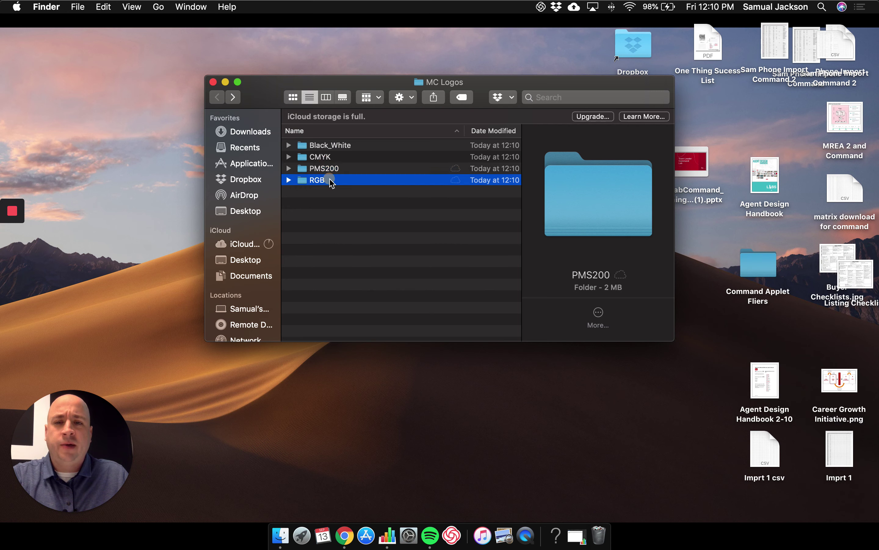
- Open the Black_White folder and preview its reversed gray and white logo files, including the GRY-rev-W PNG
{"action": "left_click", "coordinate": [378, 148]}
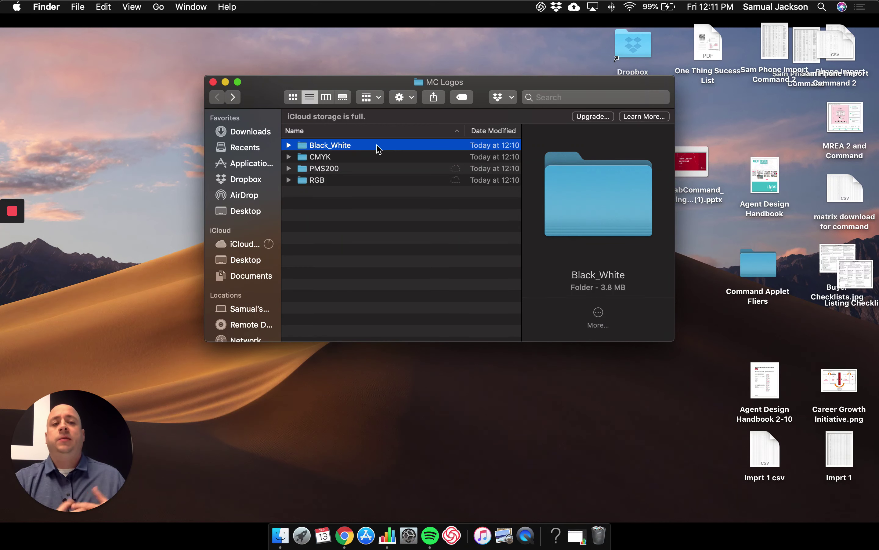
{"action": "double_click", "coordinate": [378, 148]}
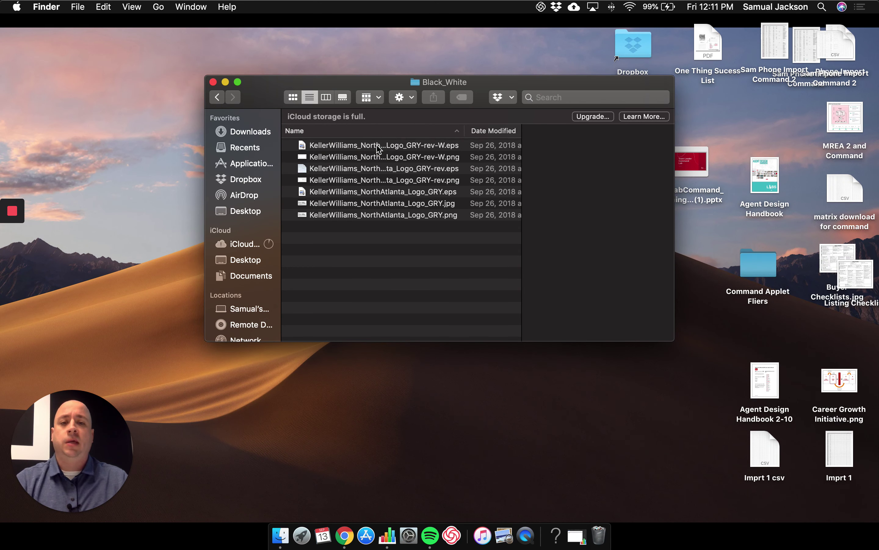
{"action": "left_click", "coordinate": [378, 146]}
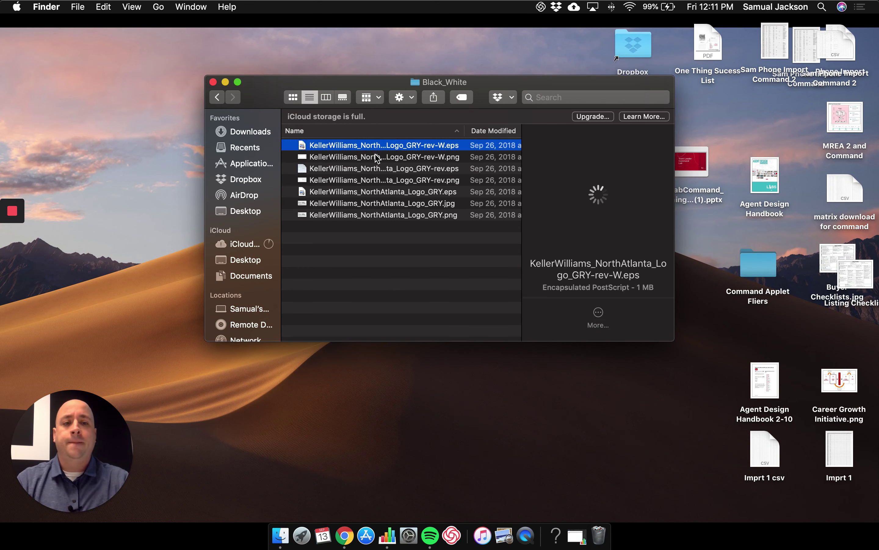
{"action": "left_click", "coordinate": [377, 157]}
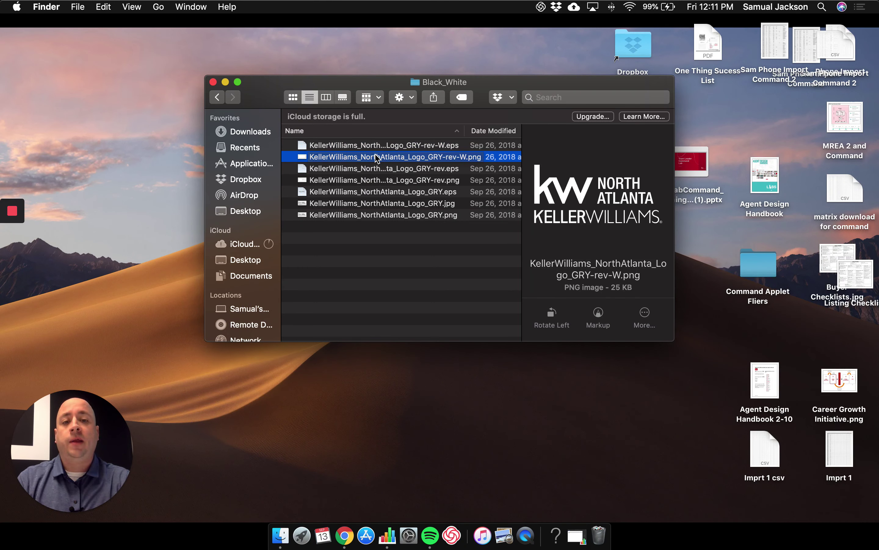
{"action": "key", "text": "Down"}
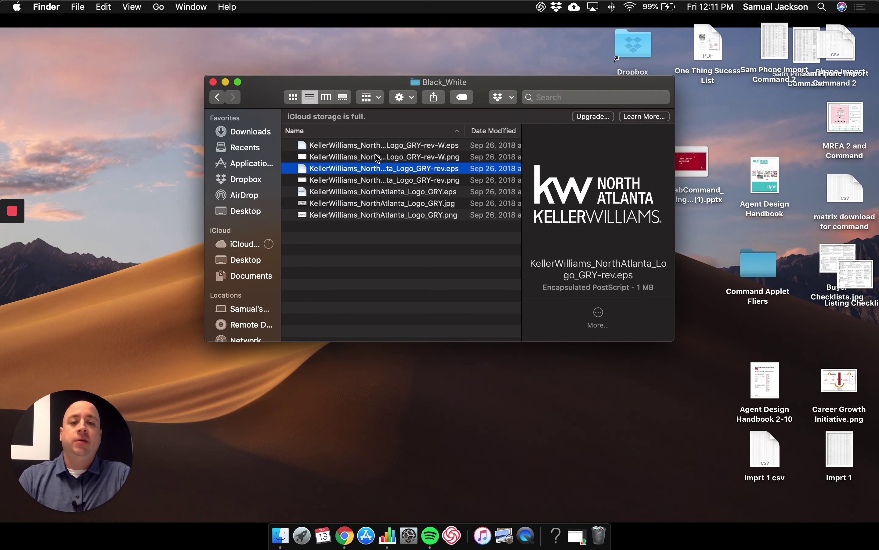
{"action": "key", "text": "Up"}
{"action": "left_click", "coordinate": [650, 281]}
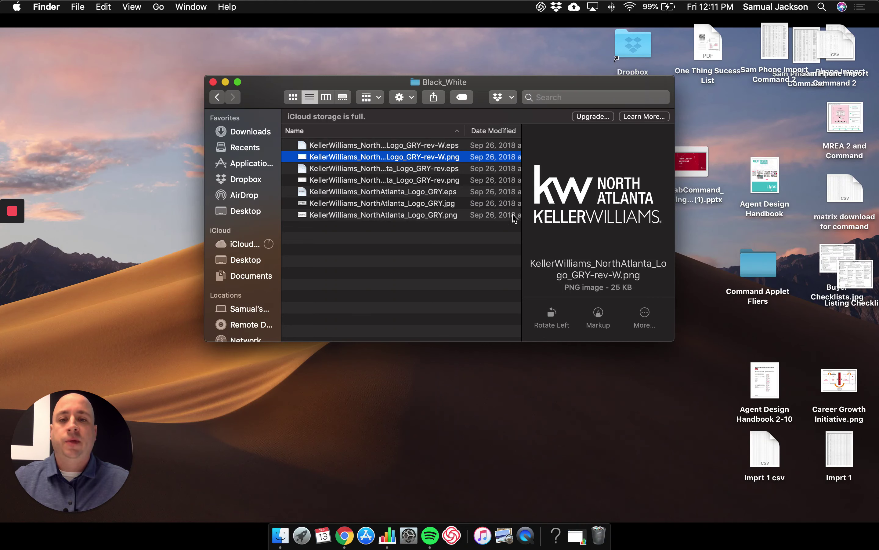
- Return to MC Logos and move the RGB folder out of PMS200 to the main level
{"action": "left_click", "coordinate": [218, 96]}
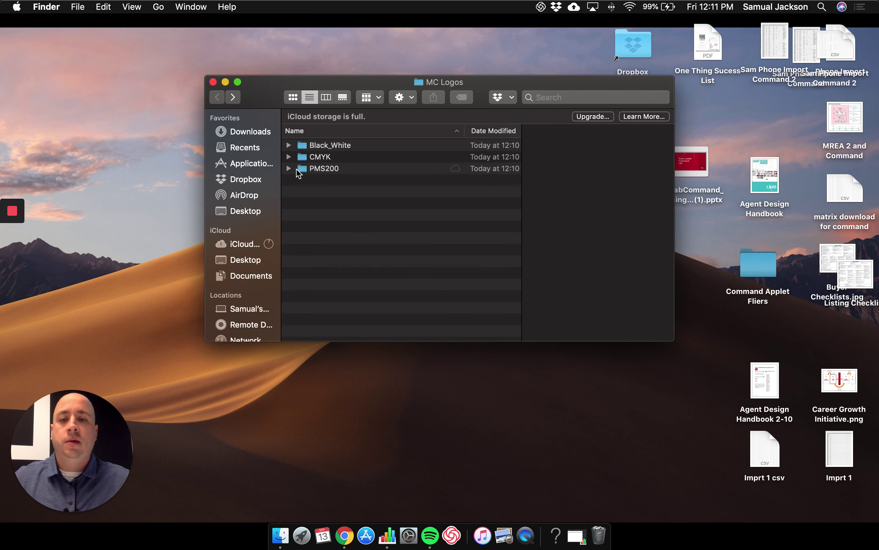
{"action": "left_click", "coordinate": [320, 173]}
{"action": "left_click", "coordinate": [291, 169]}
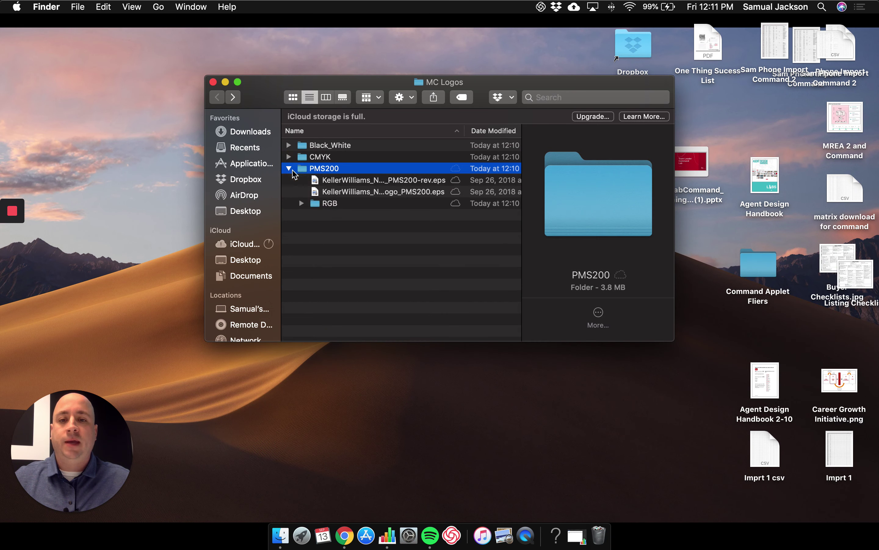
{"action": "left_click", "coordinate": [324, 204]}
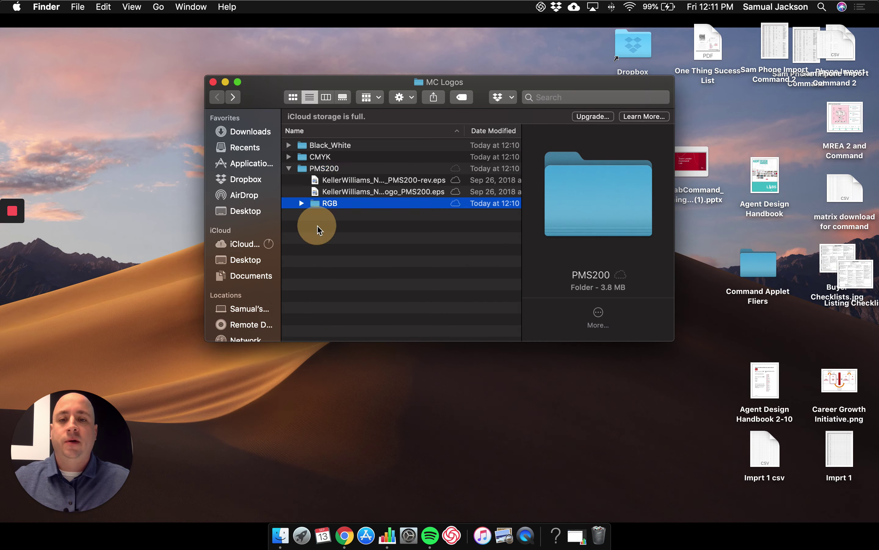
{"action": "left_click_drag", "start_coordinate": [330, 209], "coordinate": [316, 233]}
{"action": "left_click", "coordinate": [330, 202]}
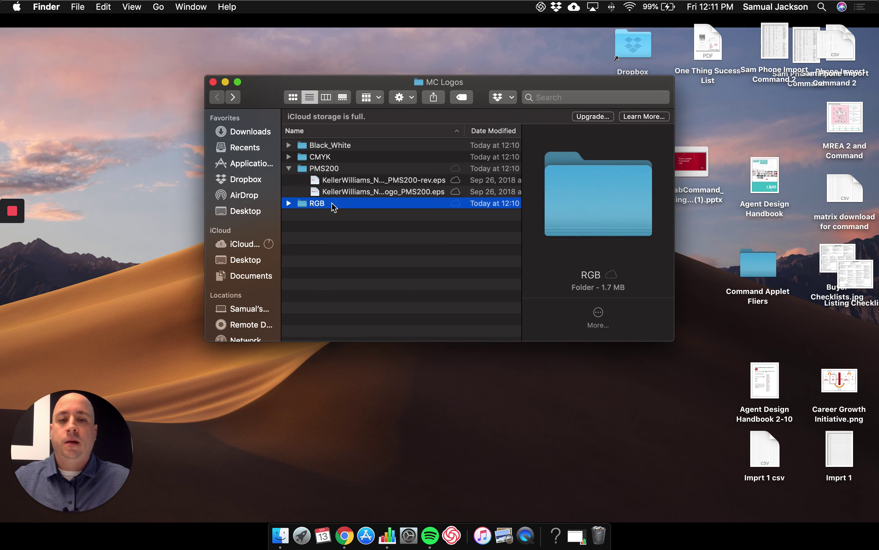
- Open the RGB folder, preview its EPS, PNG and JPG logo versions, and close the window
{"action": "double_click", "coordinate": [330, 205]}
{"action": "left_click", "coordinate": [342, 145]}
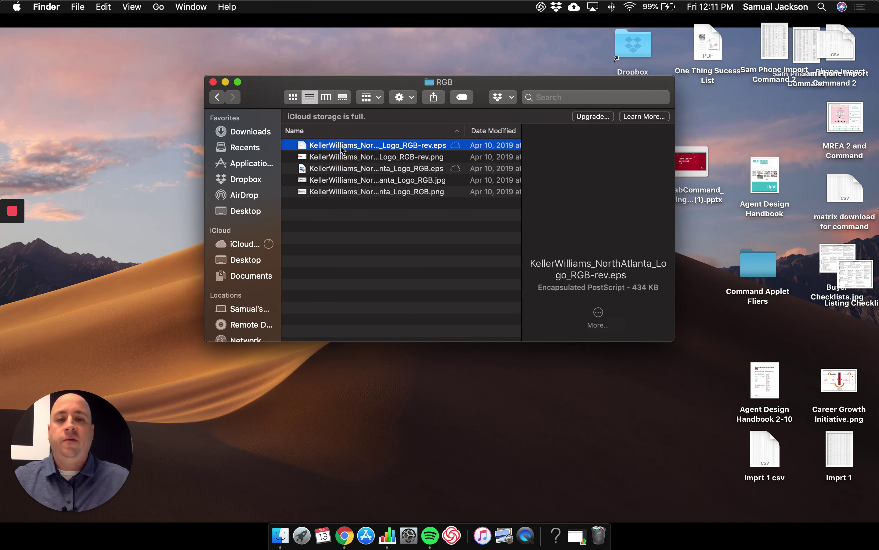
{"action": "key", "text": "Down"}
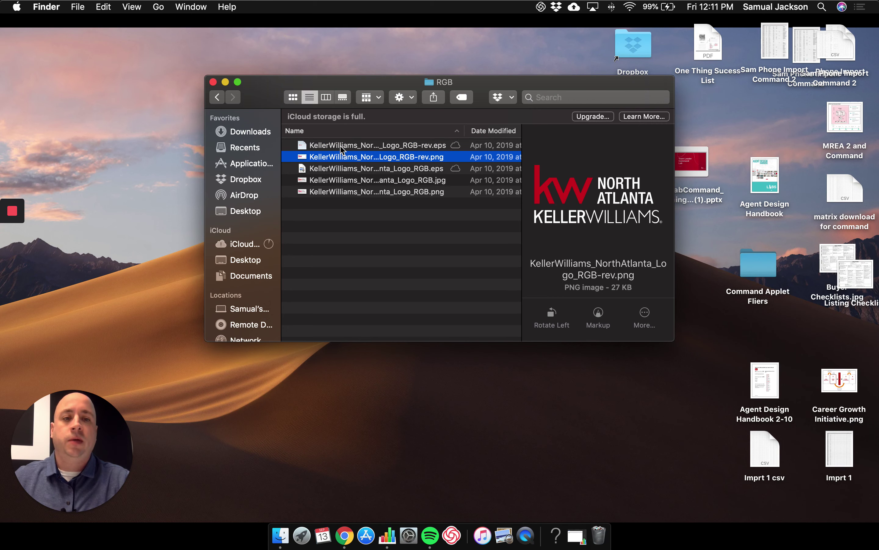
{"action": "key", "text": "Down"}
{"action": "key", "text": "Down"}
{"action": "key", "text": "Down"}
{"action": "key", "text": "Up"}
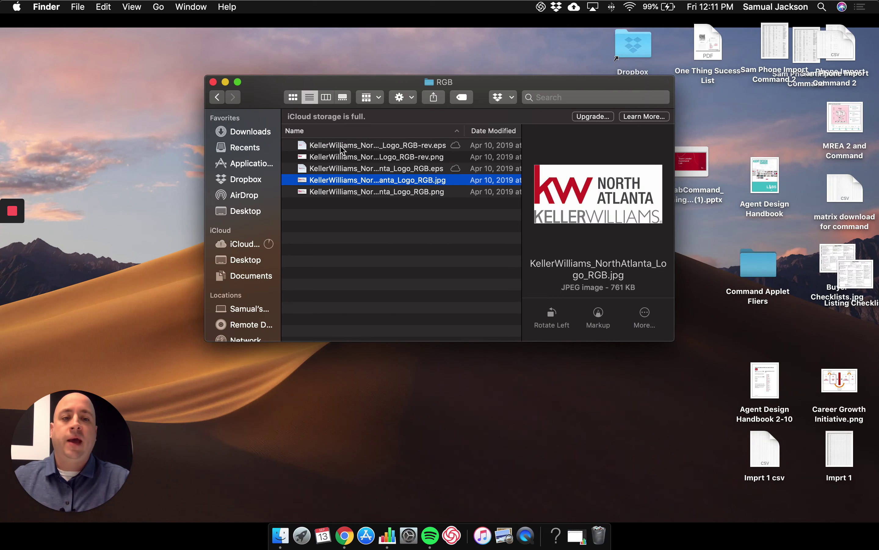
{"action": "key", "text": "Down"}
{"action": "key", "text": "Up"}
{"action": "key", "text": "Up"}
{"action": "key", "text": "Up"}
{"action": "key", "text": "Up"}
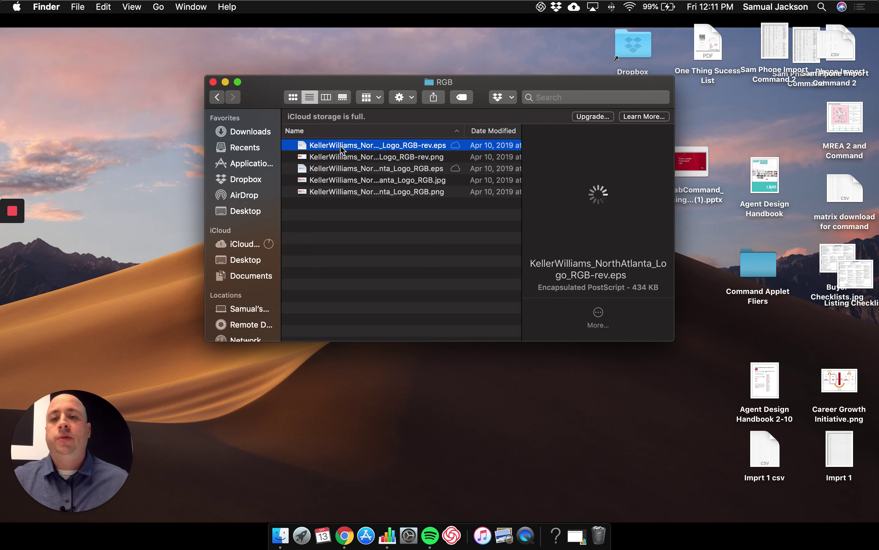
{"action": "left_click", "coordinate": [213, 82]}
{"action": "left_click", "coordinate": [347, 308]}
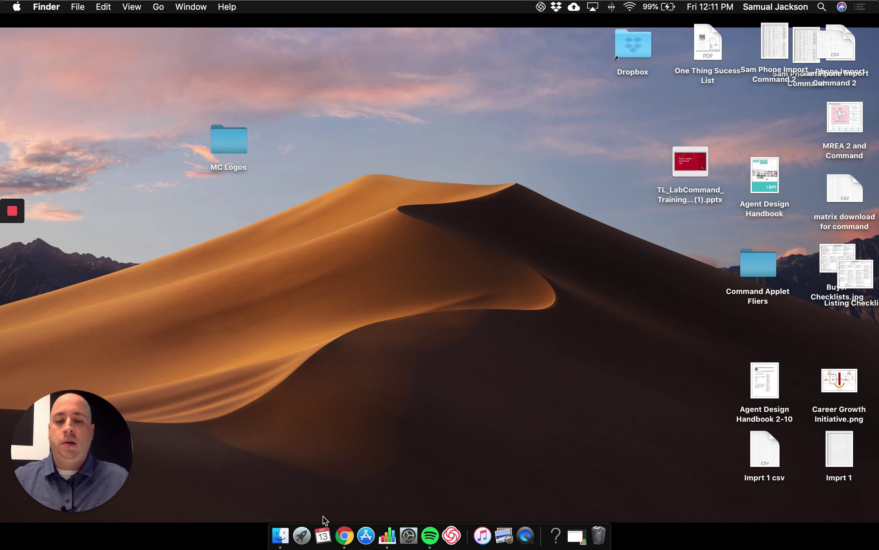
- Switch to Chrome and close the KW Connect logos page to return to the Marketing Profile settings
{"action": "left_click", "coordinate": [345, 535]}
{"action": "scroll", "coordinate": [254, 145], "scroll_direction": "up", "scroll_amount": 3}
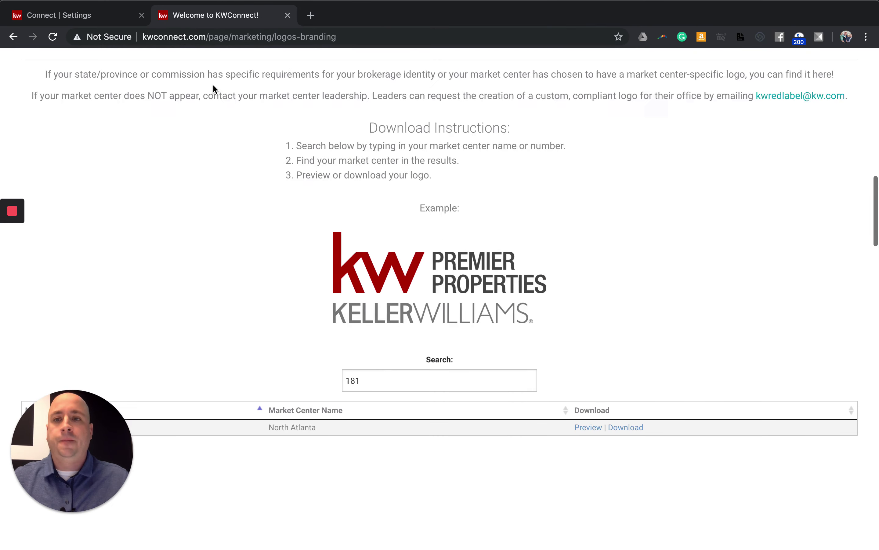
{"action": "scroll", "coordinate": [213, 88], "scroll_direction": "up", "scroll_amount": 5}
{"action": "left_click", "coordinate": [288, 15]}
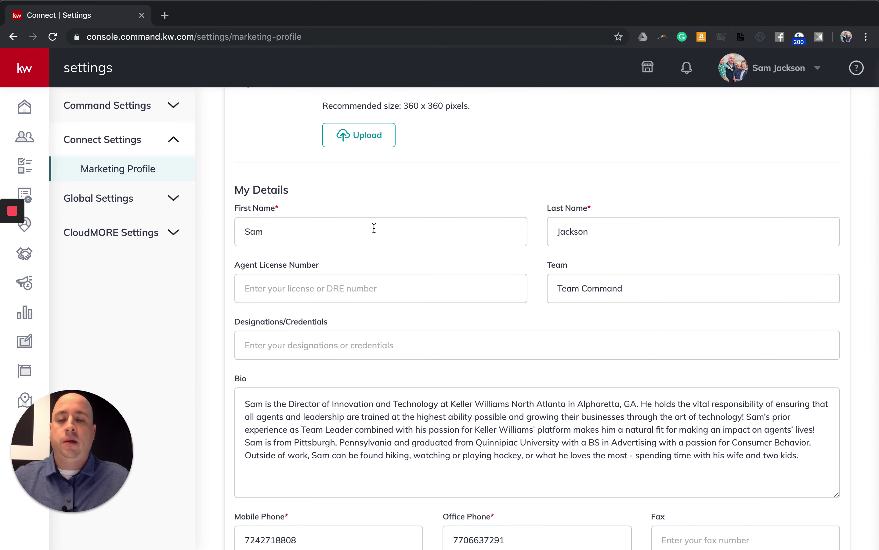
- Upload KellerWilliams_NorthAtlanta_Logo_GRY.png from the Black_White folder in the desktop's MC Logos folder as the DBA logo
{"action": "scroll", "coordinate": [374, 228], "scroll_direction": "down", "scroll_amount": 10}
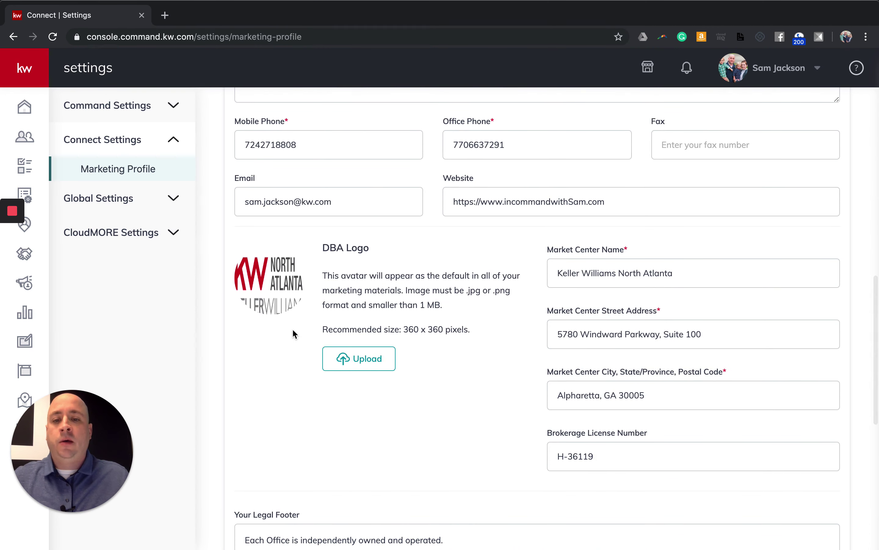
{"action": "left_click", "coordinate": [367, 362]}
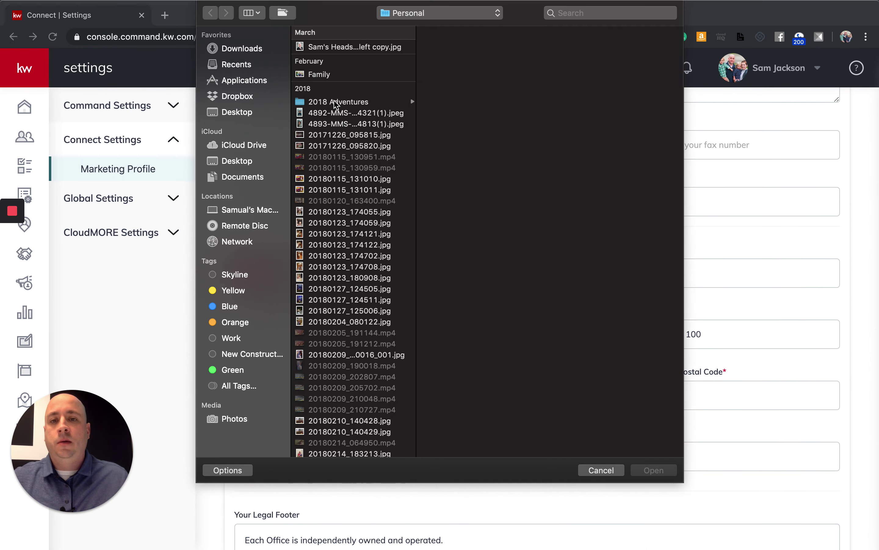
{"action": "left_click", "coordinate": [237, 113]}
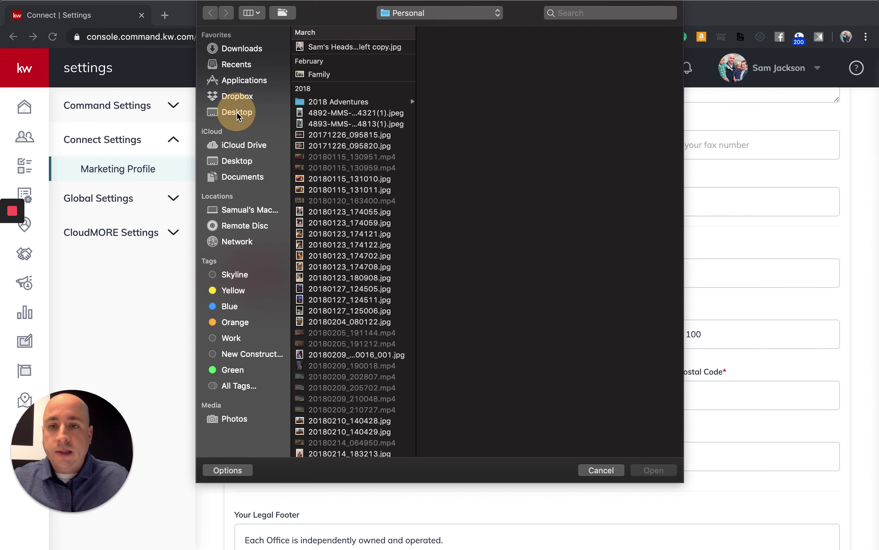
{"action": "left_click", "coordinate": [356, 63]}
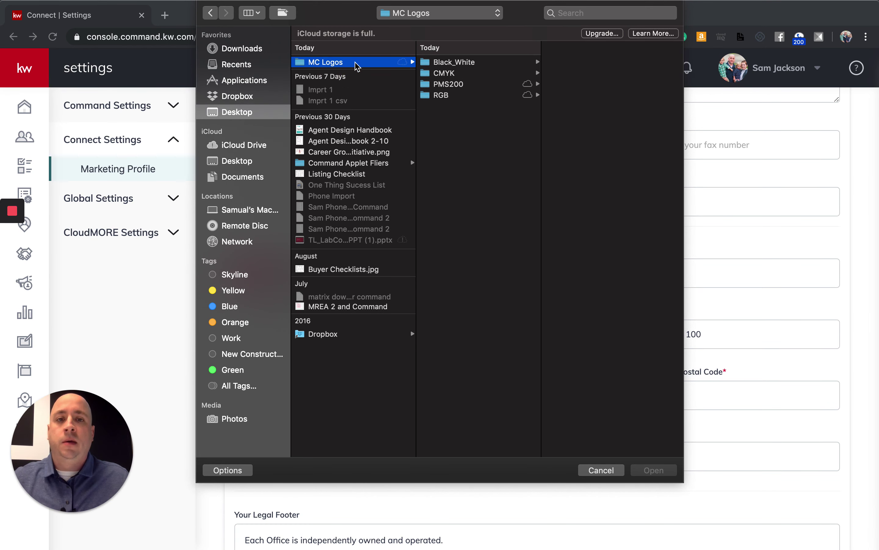
{"action": "left_click", "coordinate": [463, 62]}
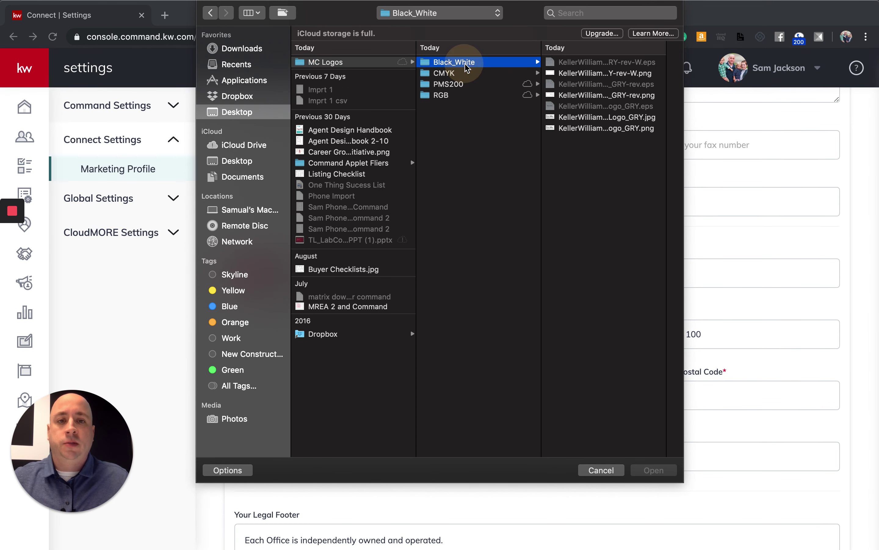
{"action": "left_click", "coordinate": [609, 74]}
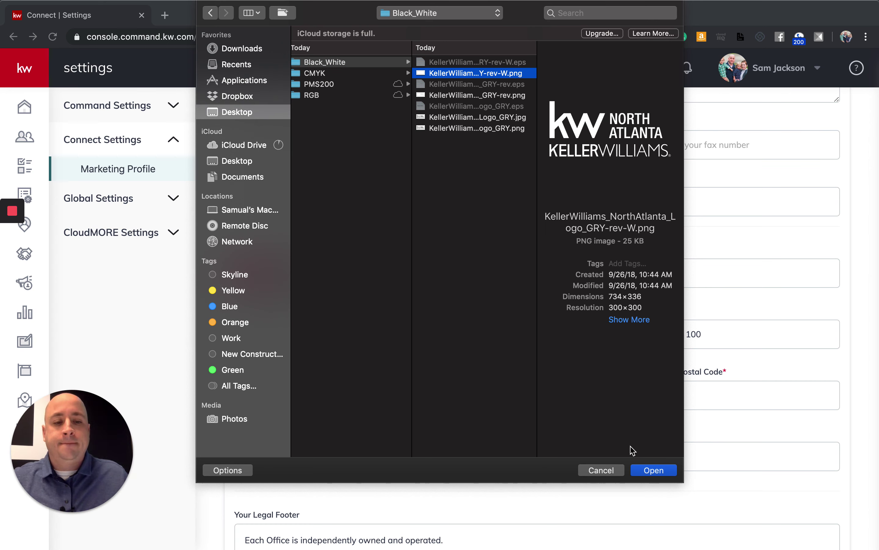
{"action": "left_click", "coordinate": [474, 95]}
{"action": "left_click", "coordinate": [473, 119]}
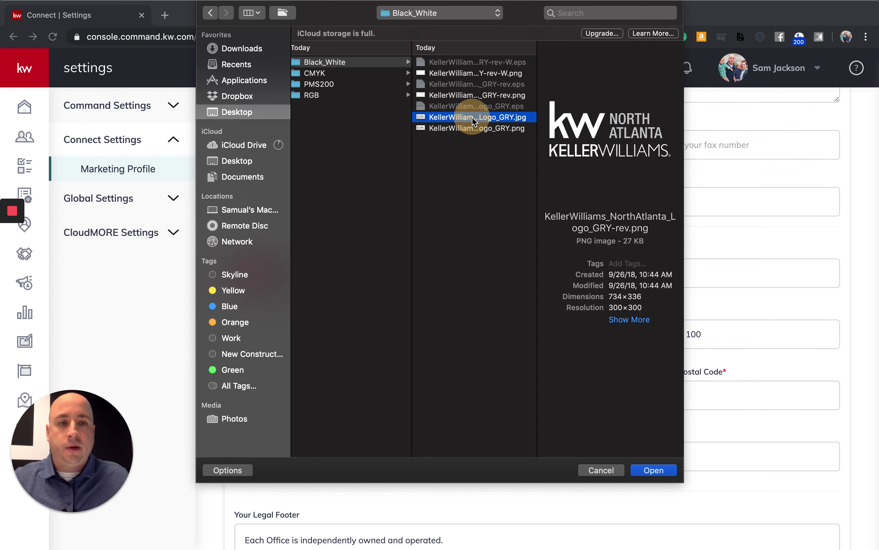
{"action": "left_click", "coordinate": [472, 130]}
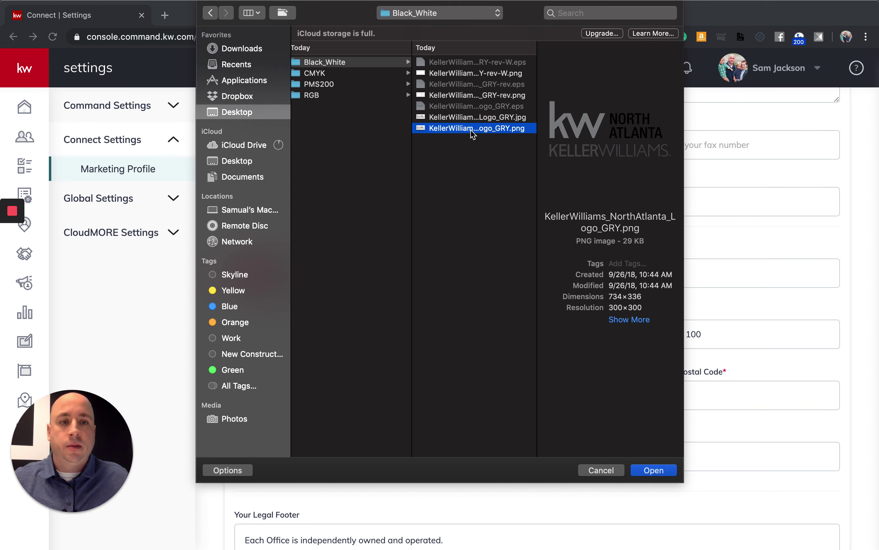
{"action": "left_click", "coordinate": [652, 470]}
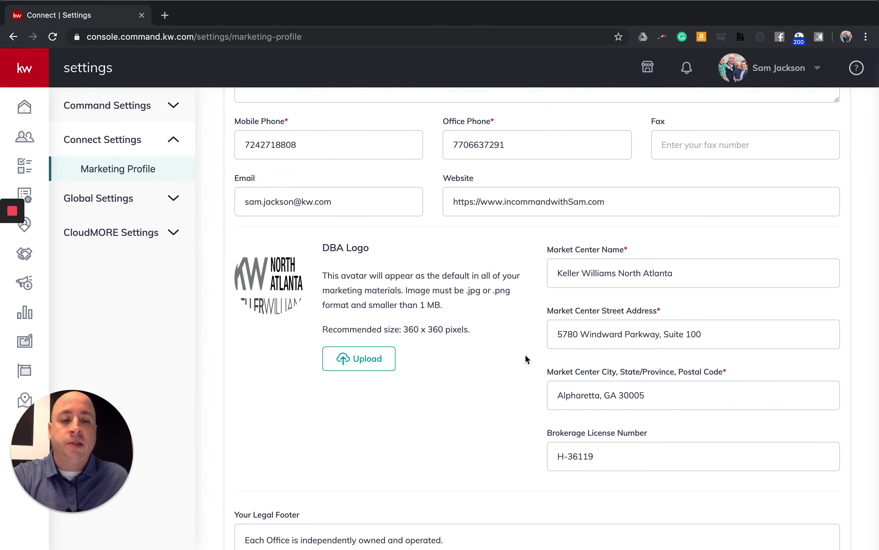
- Review the market center address, brokerage license, legal footer, social links and branded app link fields in the profile
{"action": "scroll", "coordinate": [534, 360], "scroll_direction": "down", "scroll_amount": 7}
{"action": "scroll", "coordinate": [574, 282], "scroll_direction": "up", "scroll_amount": 2}
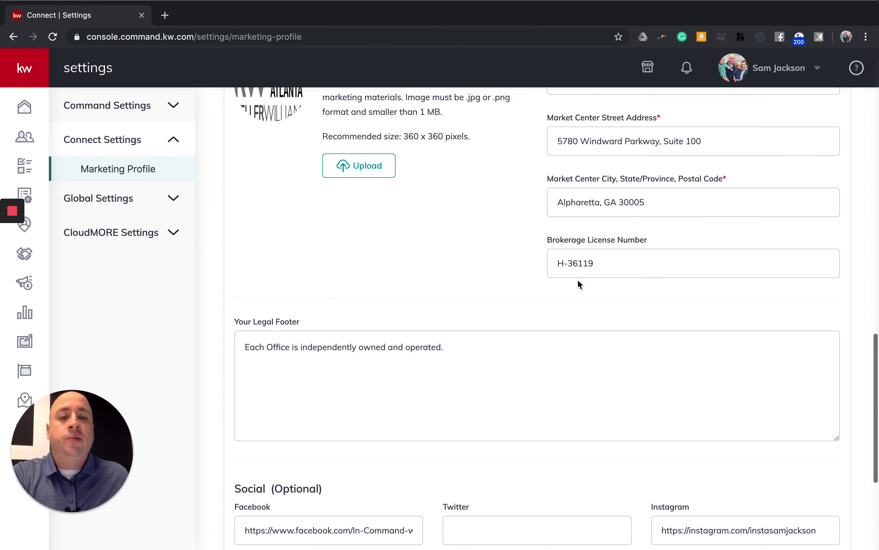
{"action": "scroll", "coordinate": [579, 284], "scroll_direction": "up", "scroll_amount": 1}
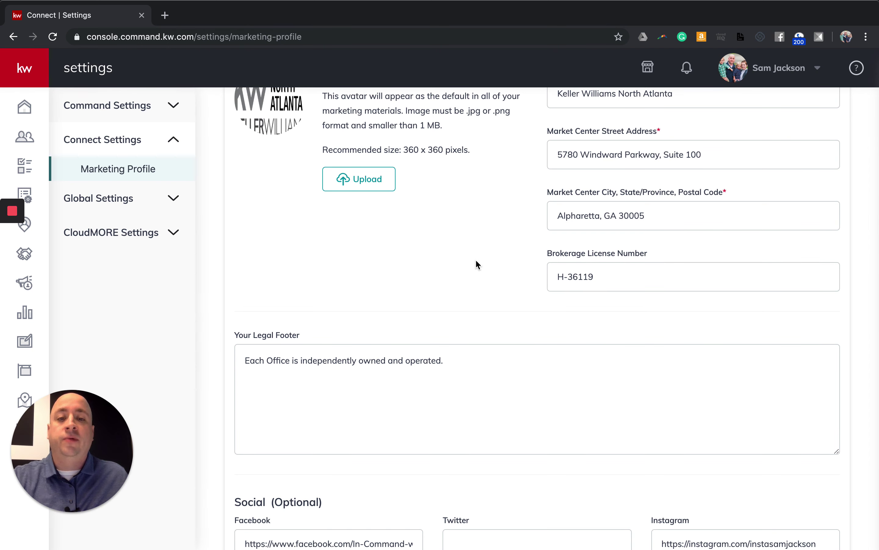
{"action": "scroll", "coordinate": [476, 260], "scroll_direction": "down", "scroll_amount": 3}
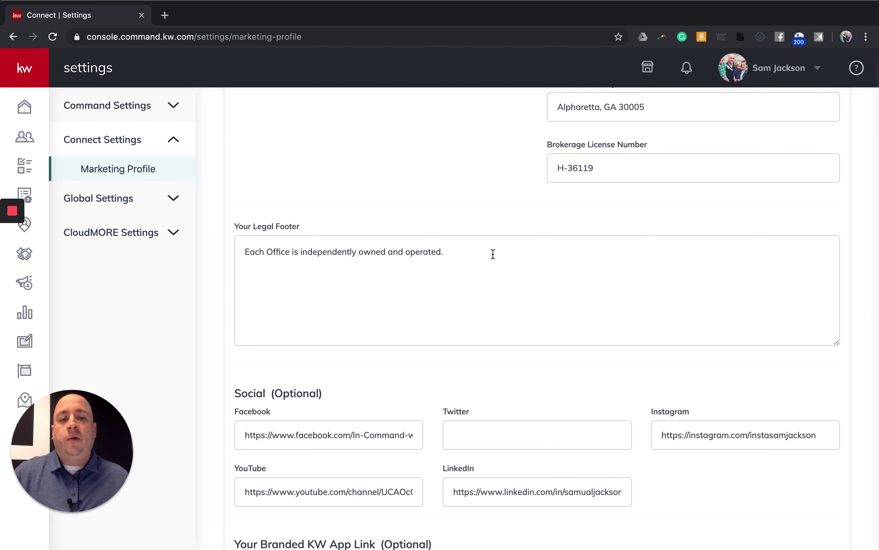
{"action": "scroll", "coordinate": [473, 254], "scroll_direction": "down", "scroll_amount": 5}
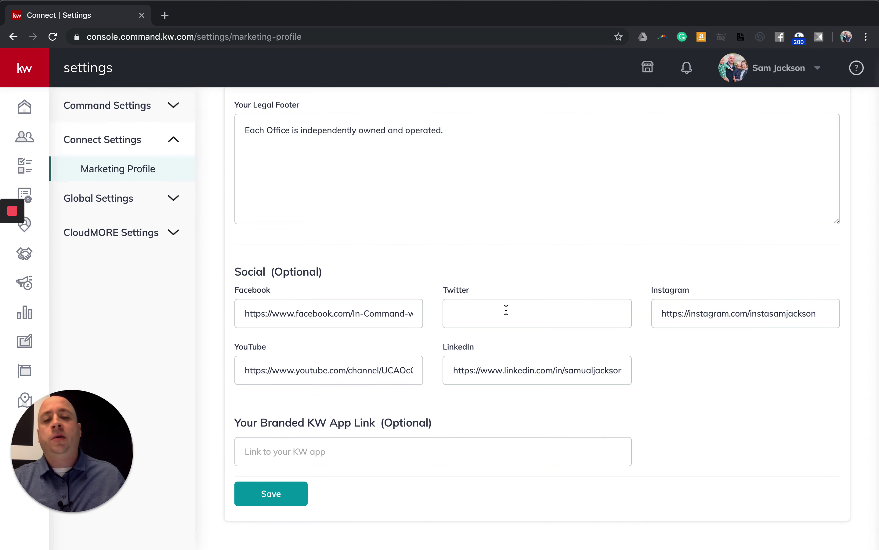
- Open facebook.com in a new tab and bring up the full list of managed Pages
{"action": "left_click", "coordinate": [165, 15]}
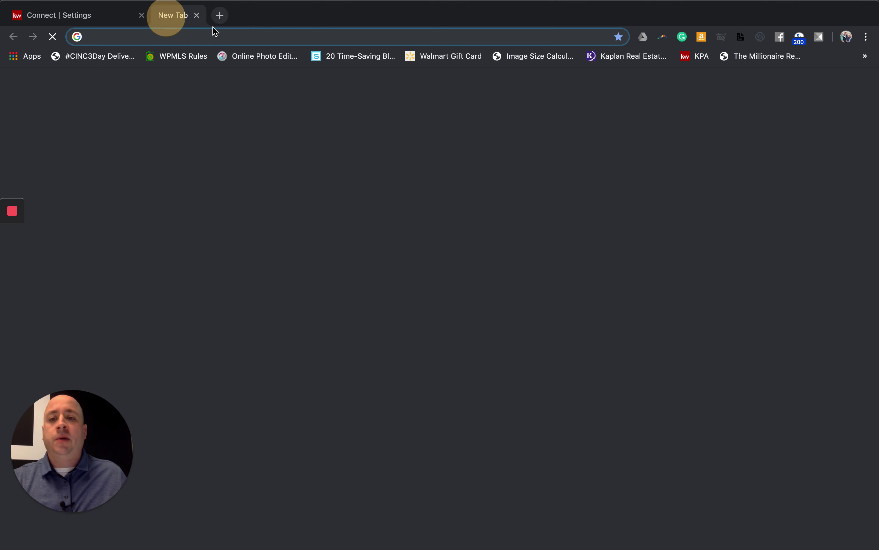
{"action": "type", "text": "facebook.com"}
{"action": "key", "text": "Return"}
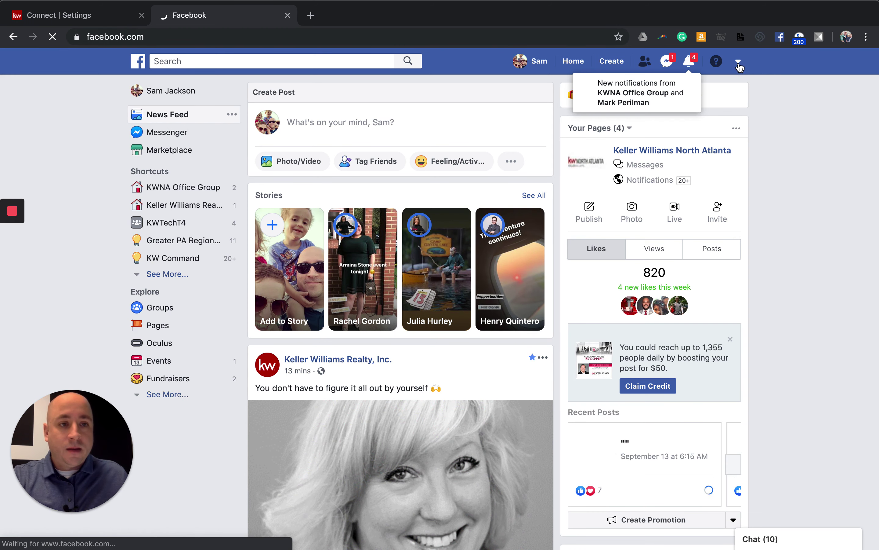
{"action": "left_click", "coordinate": [738, 63]}
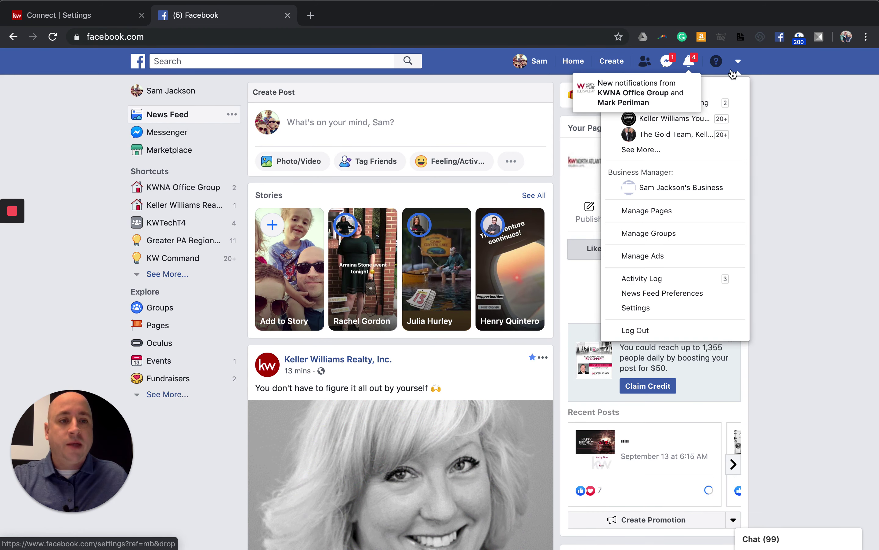
{"action": "left_click", "coordinate": [652, 150]}
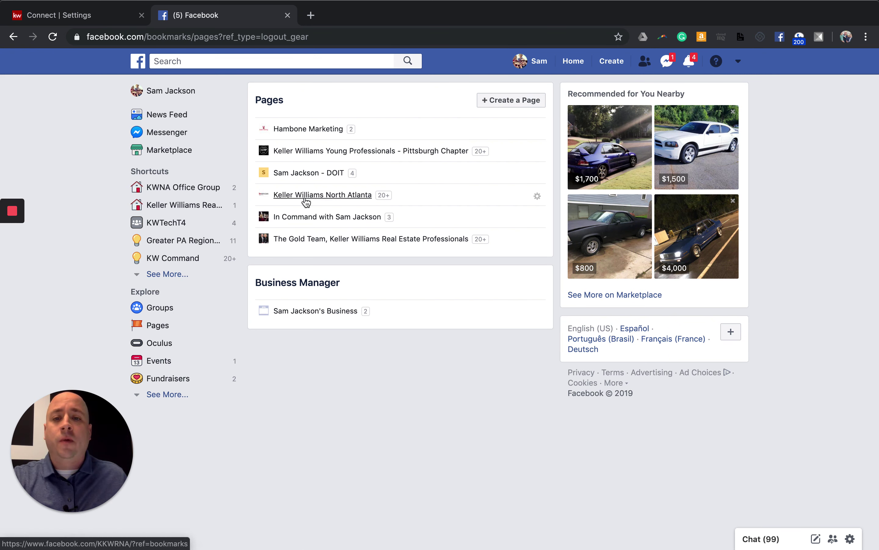
- Open the Keller Williams North Atlanta Facebook page and copy its web address
{"action": "left_click", "coordinate": [329, 196]}
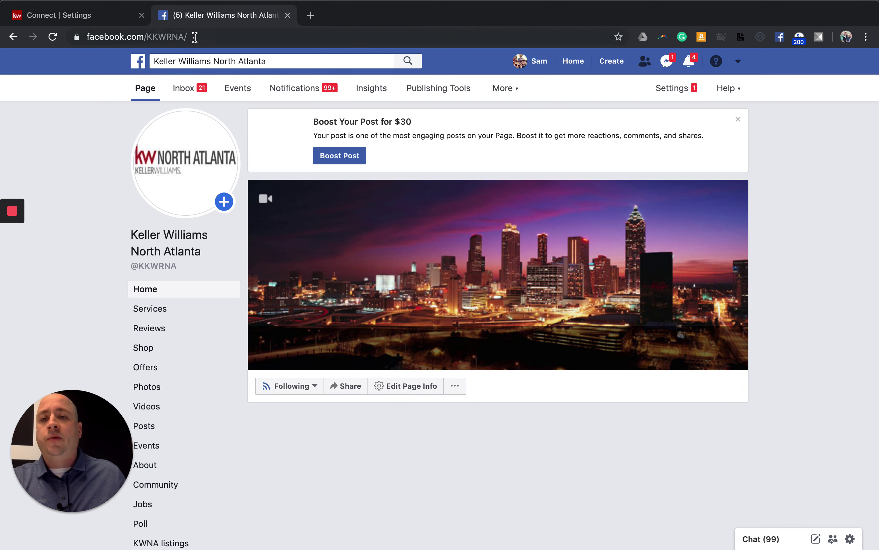
{"action": "left_click", "coordinate": [195, 37]}
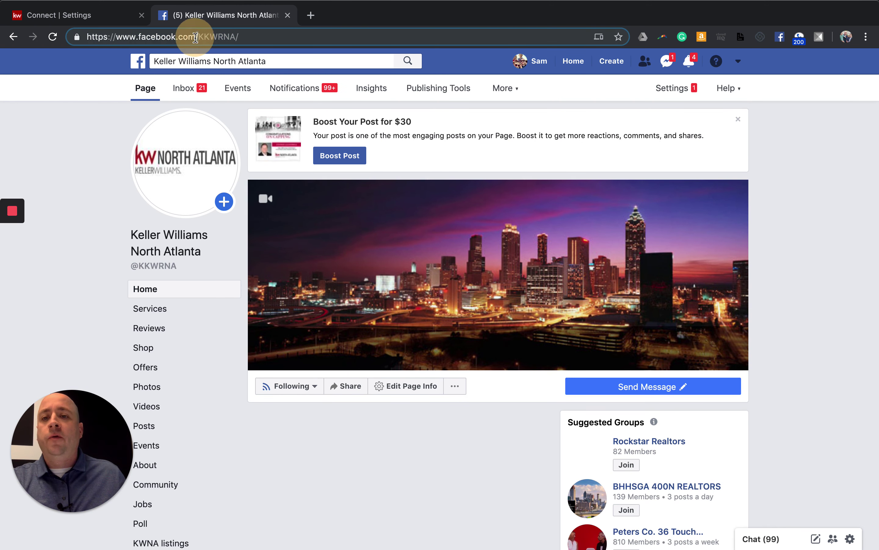
{"action": "right_click", "coordinate": [201, 40]}
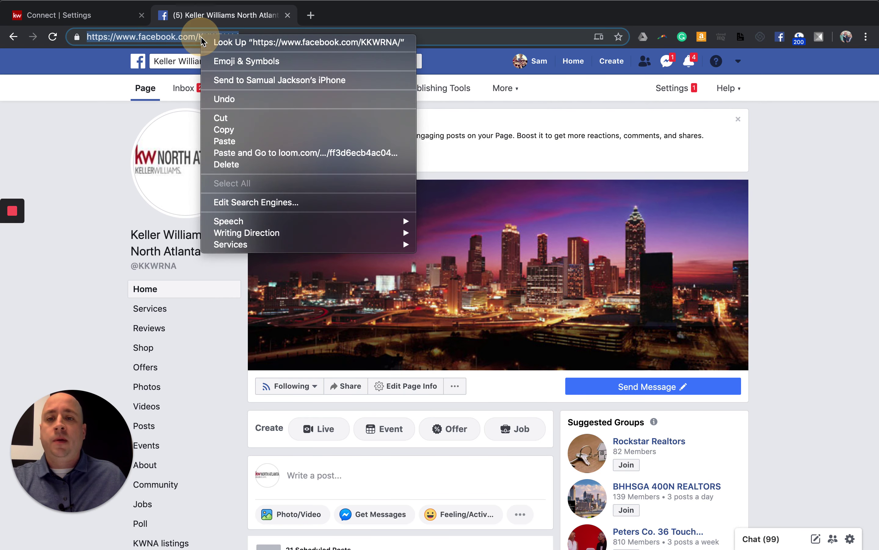
{"action": "left_click", "coordinate": [246, 131]}
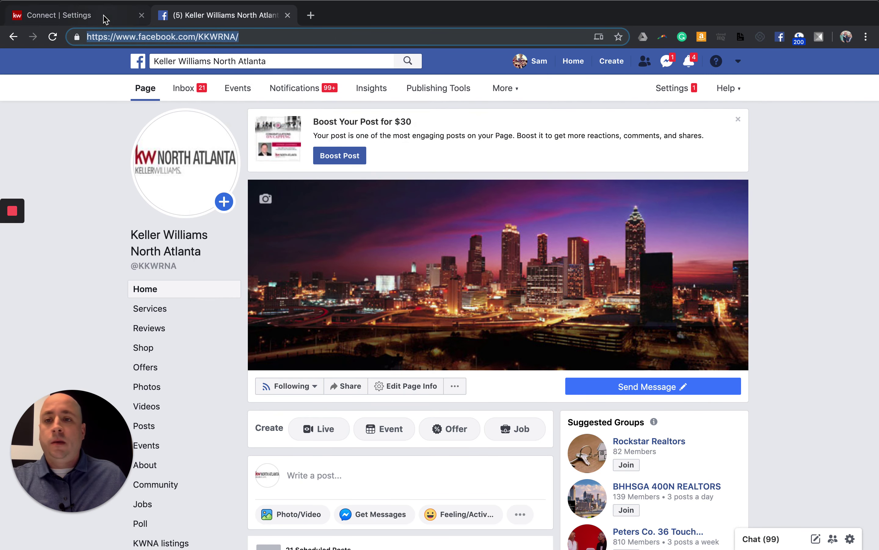
{"action": "left_click", "coordinate": [105, 19]}
{"action": "triple_click", "coordinate": [311, 316]}
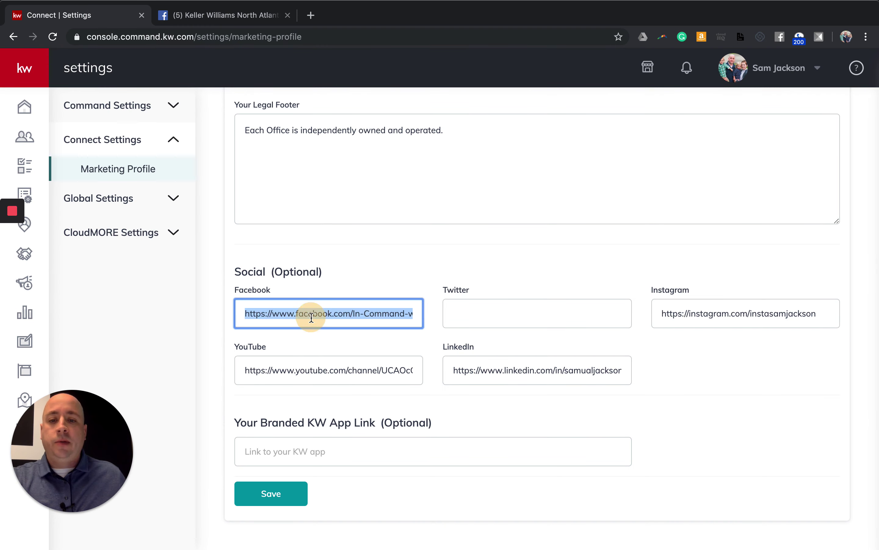
{"action": "key", "text": "super+v"}
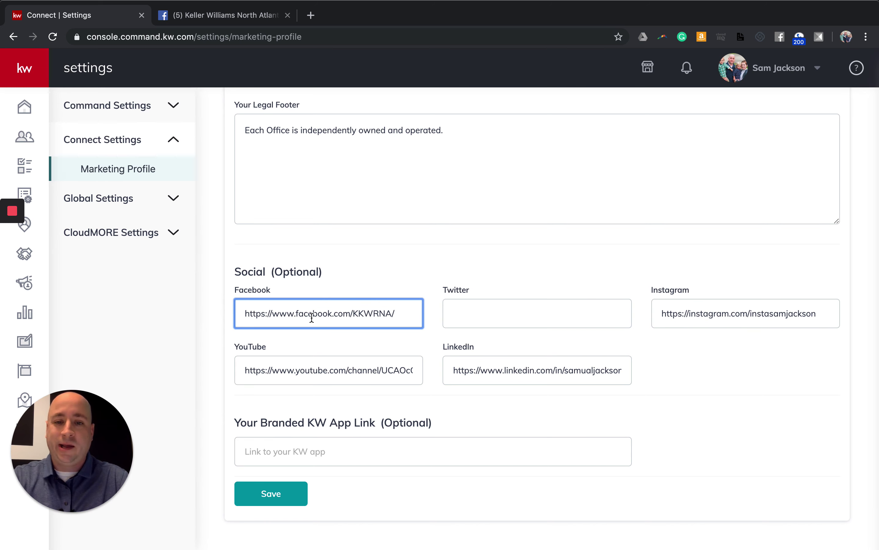
{"action": "key", "text": "super+z"}
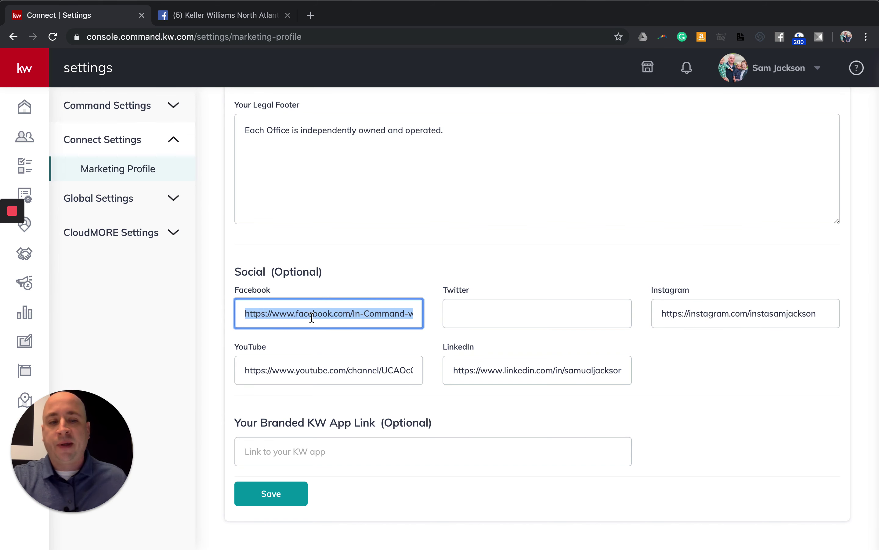
{"action": "left_click", "coordinate": [423, 272]}
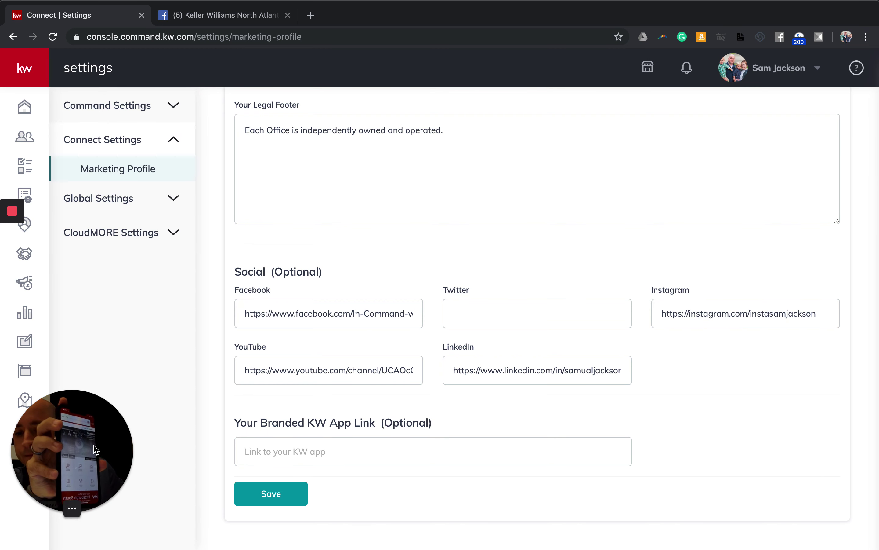
{"action": "left_click", "coordinate": [77, 509]}
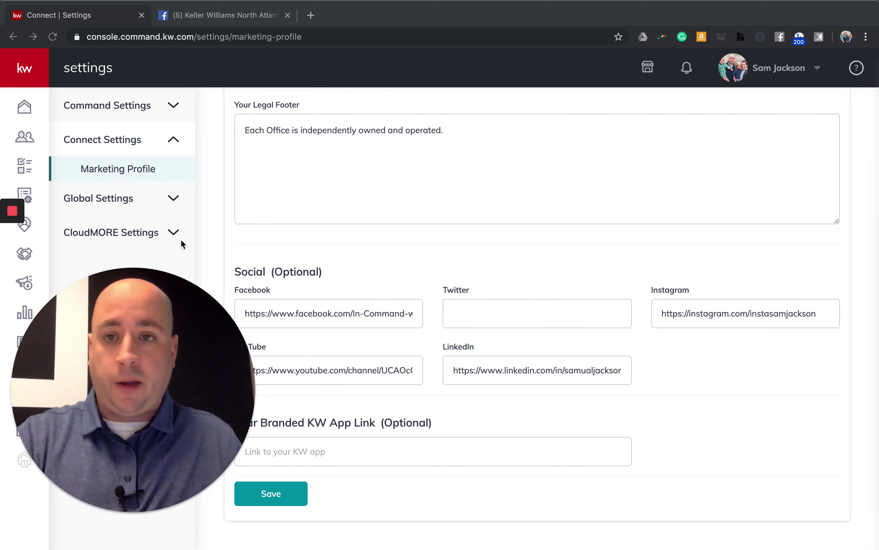
{"action": "mouse_move", "coordinate": [195, 399]}
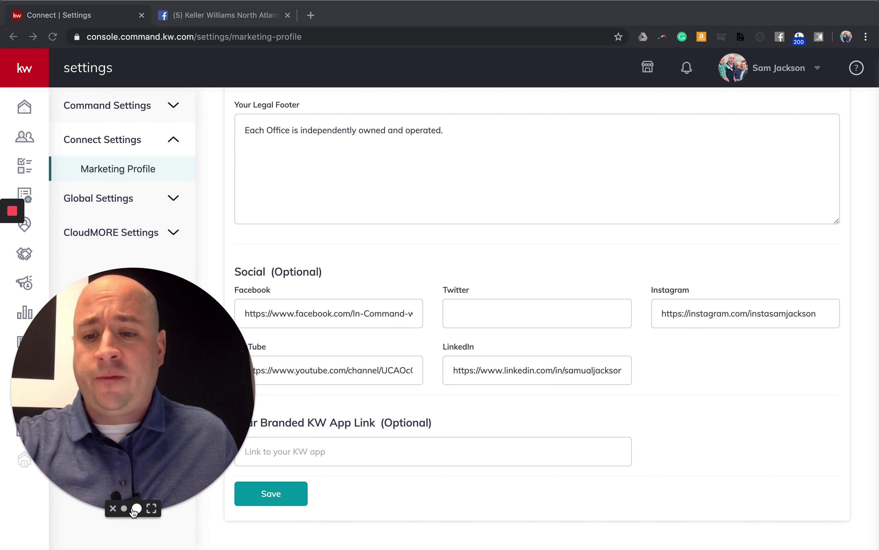
{"action": "left_click", "coordinate": [124, 508]}
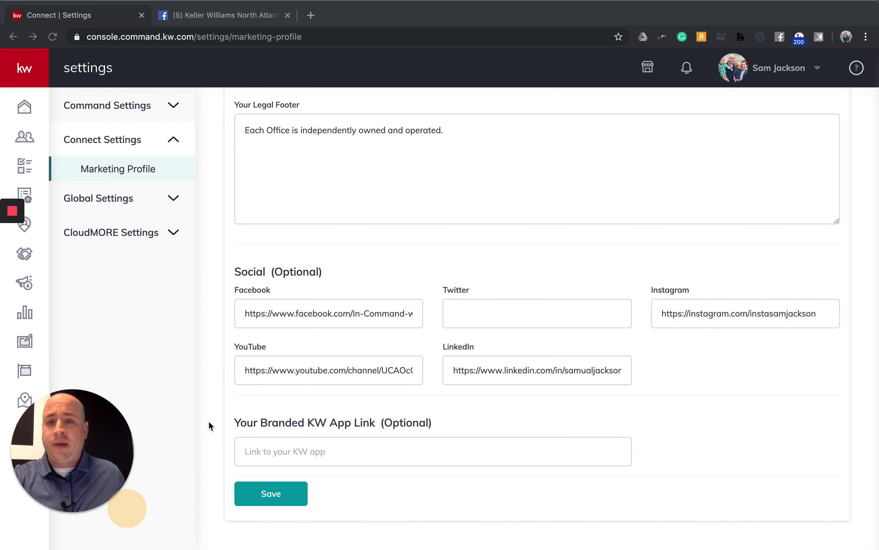
- Close the Facebook page, open gmail.com in a new tab and open the "I like this mobile real estate app!" email
{"action": "left_click", "coordinate": [311, 15]}
{"action": "left_click", "coordinate": [287, 17]}
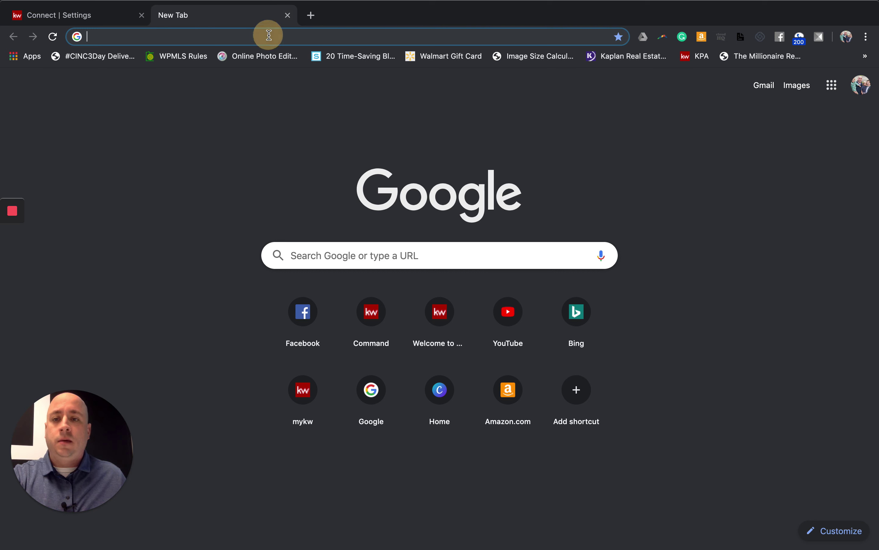
{"action": "type", "text": "gmail.com"}
{"action": "key", "text": "Return"}
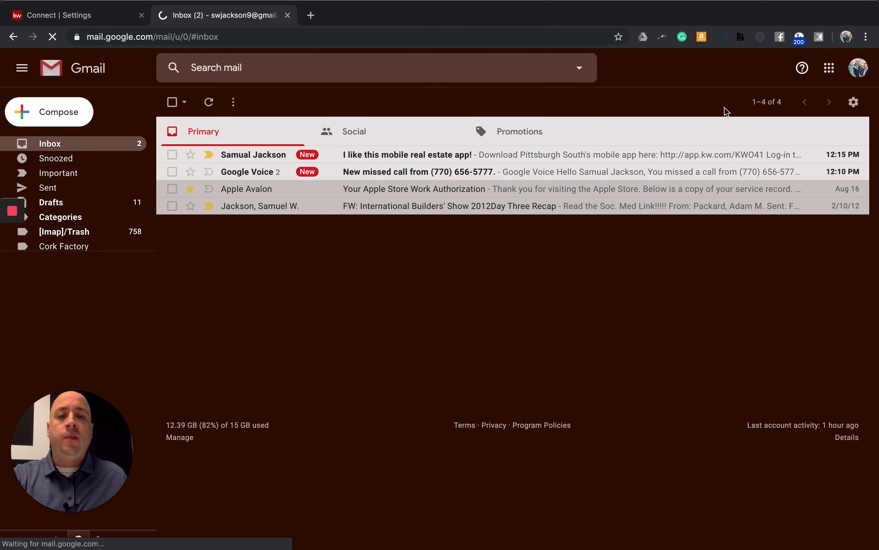
{"action": "left_click", "coordinate": [359, 159]}
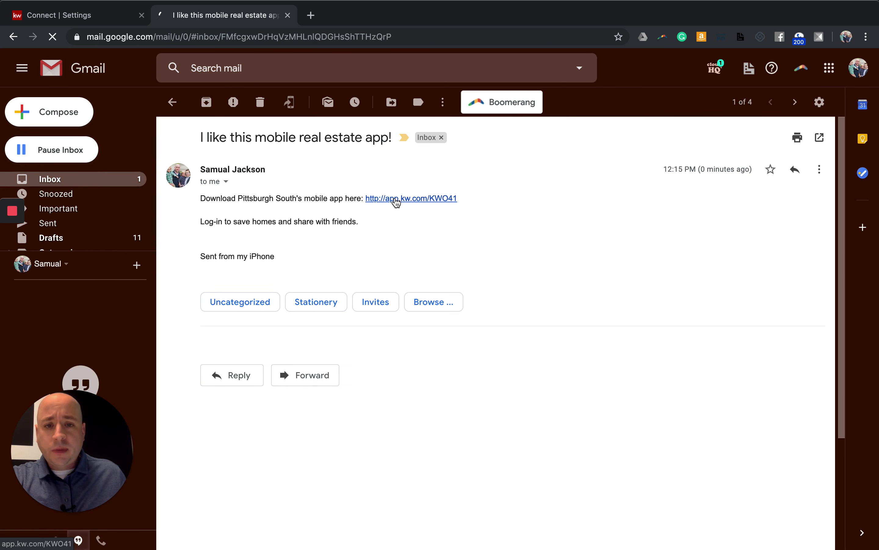
{"action": "left_click_drag", "start_coordinate": [200, 198], "coordinate": [387, 198]}
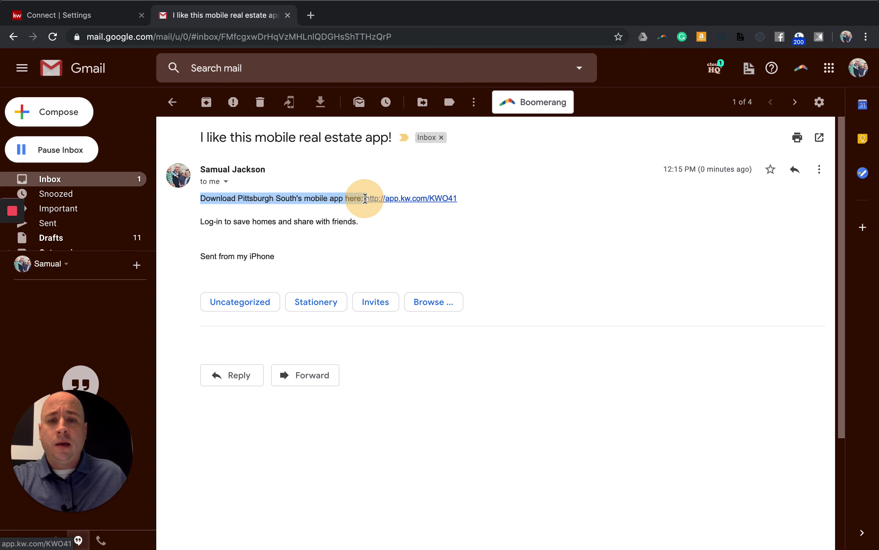
{"action": "left_click", "coordinate": [461, 201]}
{"action": "left_click_drag", "start_coordinate": [460, 200], "coordinate": [364, 198]}
{"action": "right_click", "coordinate": [374, 199]}
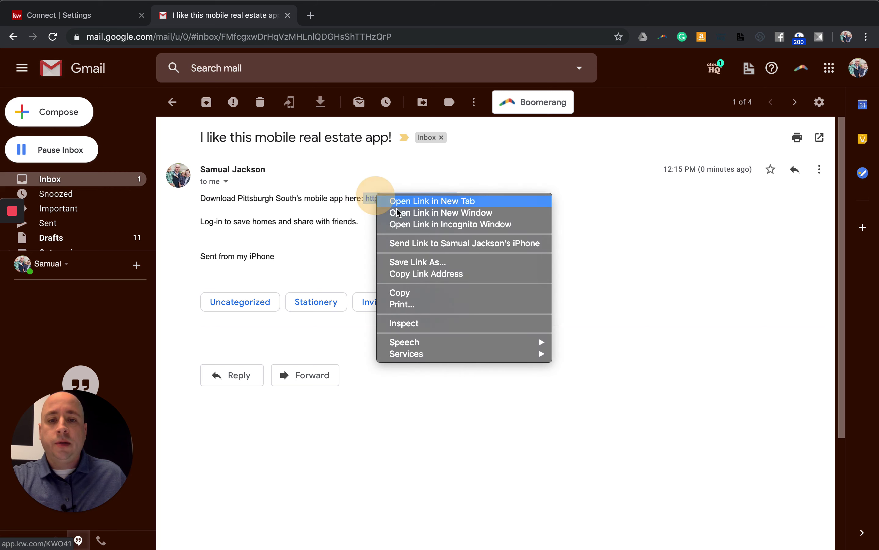
{"action": "left_click", "coordinate": [420, 295]}
{"action": "left_click", "coordinate": [74, 15]}
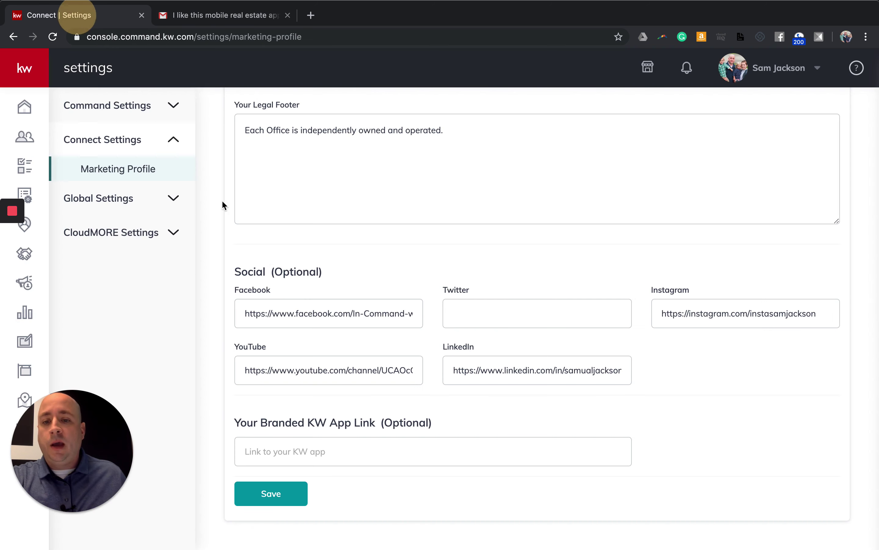
{"action": "left_click", "coordinate": [304, 455]}
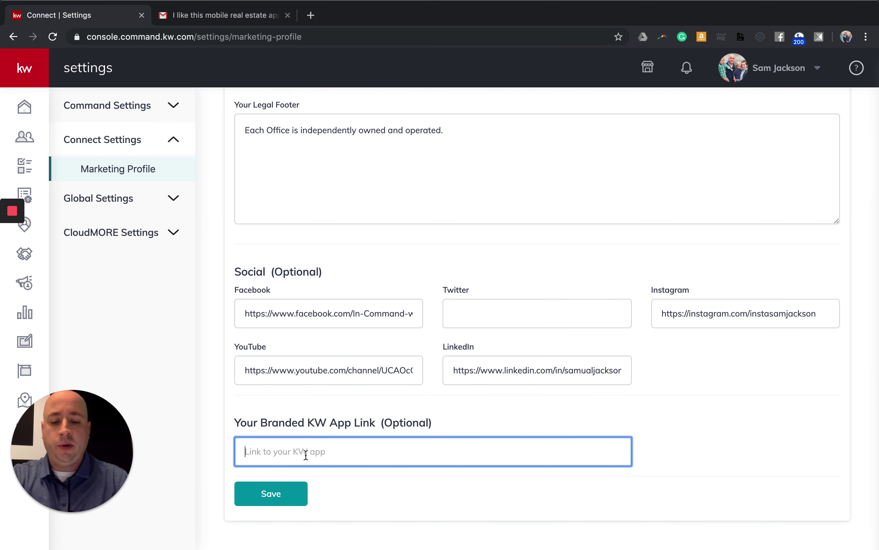
{"action": "key", "text": "cmd+v"}
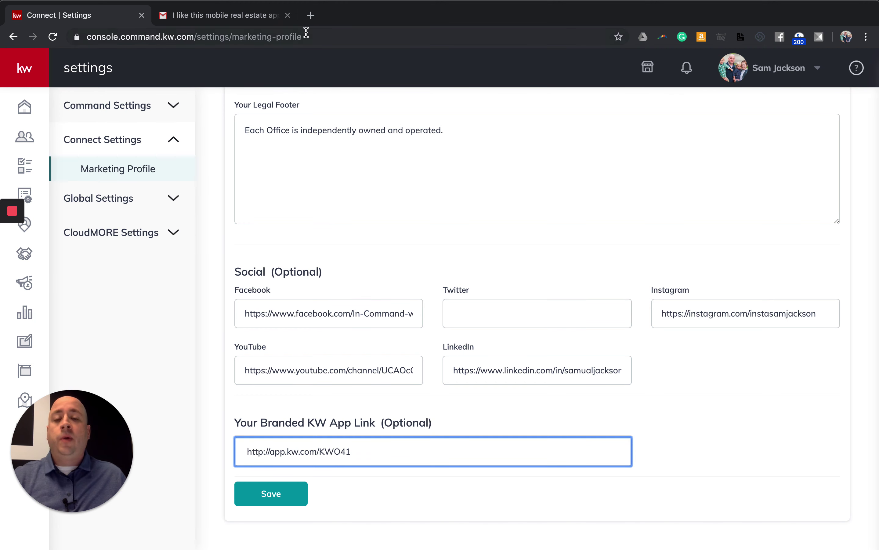
- Open the copied app link in a new browser tab to check its download page
{"action": "left_click", "coordinate": [311, 15]}
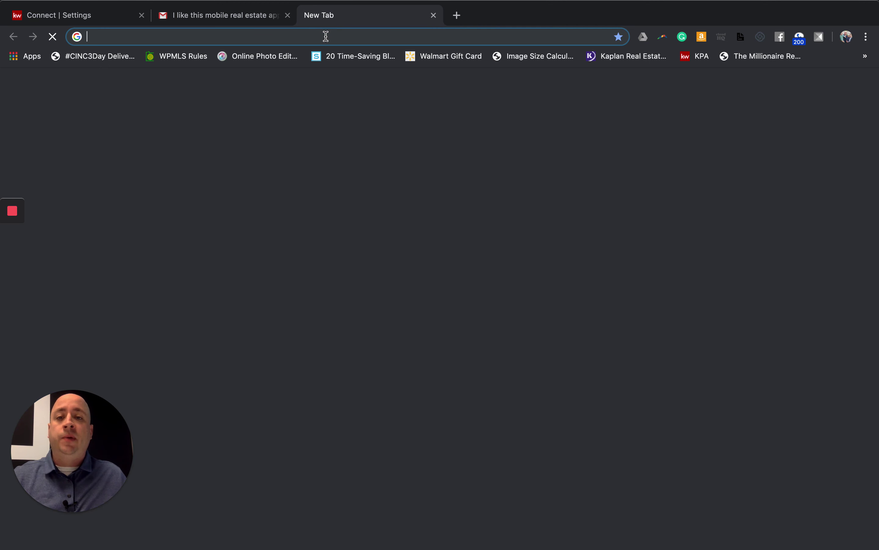
{"action": "key", "text": "cmd+v"}
{"action": "key", "text": "Return"}
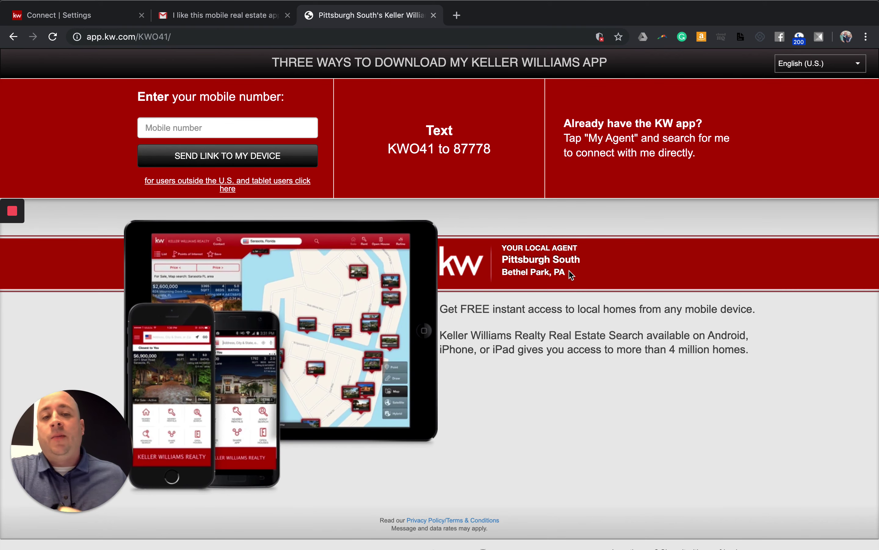
- Return to the settings page, save the Marketing Profile and dismiss the confirmation message
{"action": "left_click", "coordinate": [86, 19]}
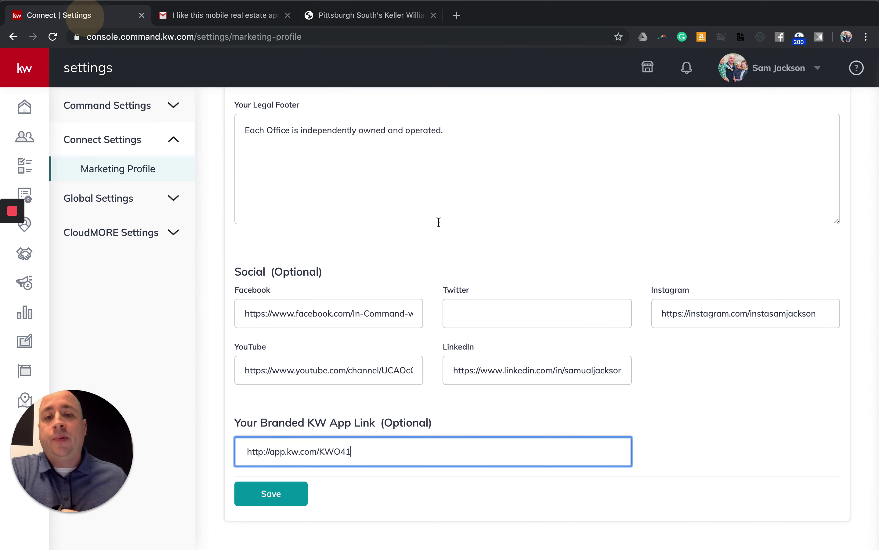
{"action": "left_click", "coordinate": [679, 415]}
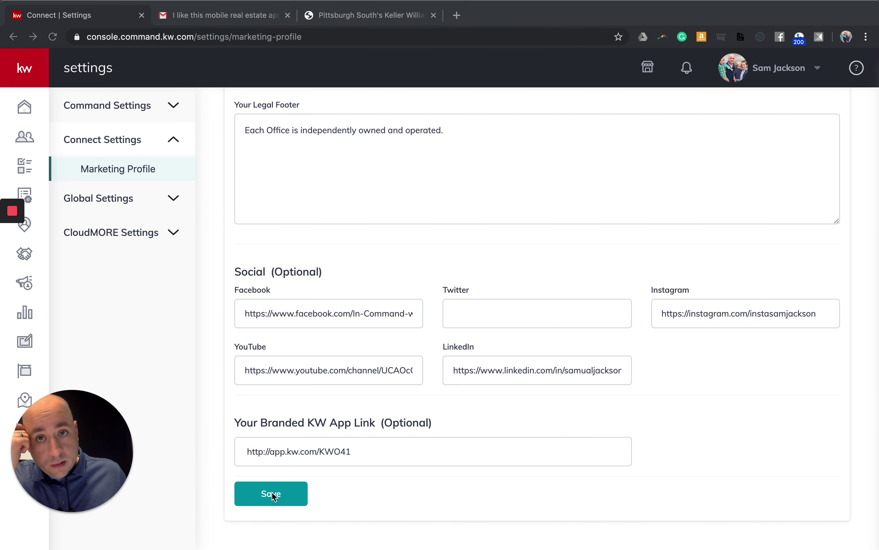
{"action": "left_click", "coordinate": [279, 501]}
{"action": "left_click", "coordinate": [279, 500]}
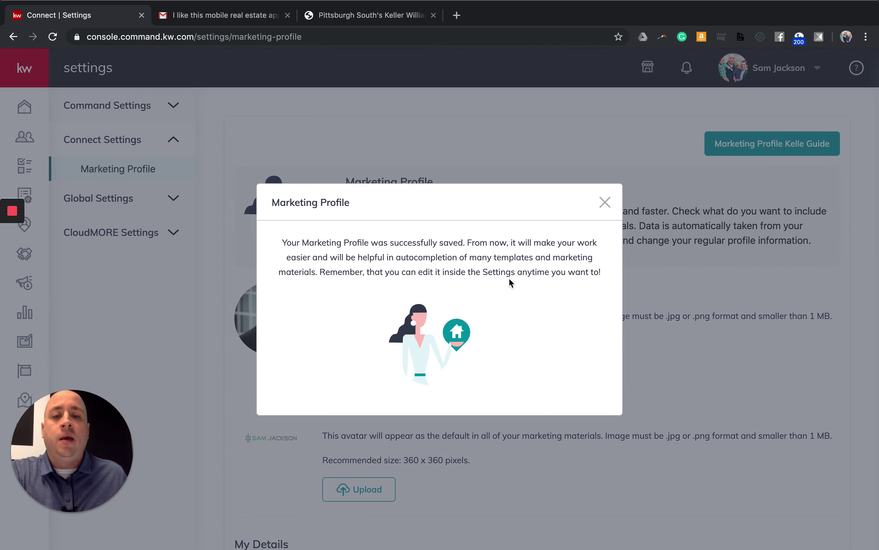
{"action": "left_click", "coordinate": [605, 202]}
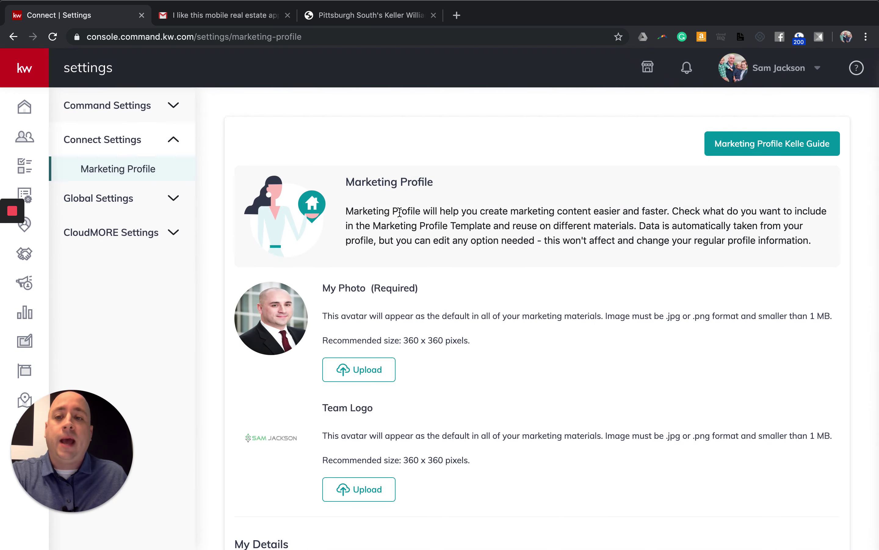
- Go to the design templates and create a new template of the Landing Page type
{"action": "left_click", "coordinate": [28, 286]}
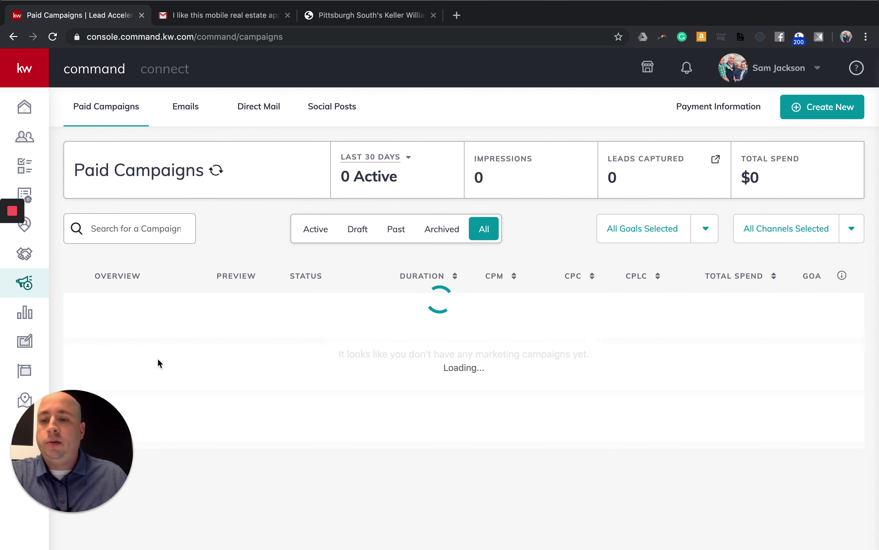
{"action": "left_click_drag", "start_coordinate": [58, 487], "coordinate": [162, 483]}
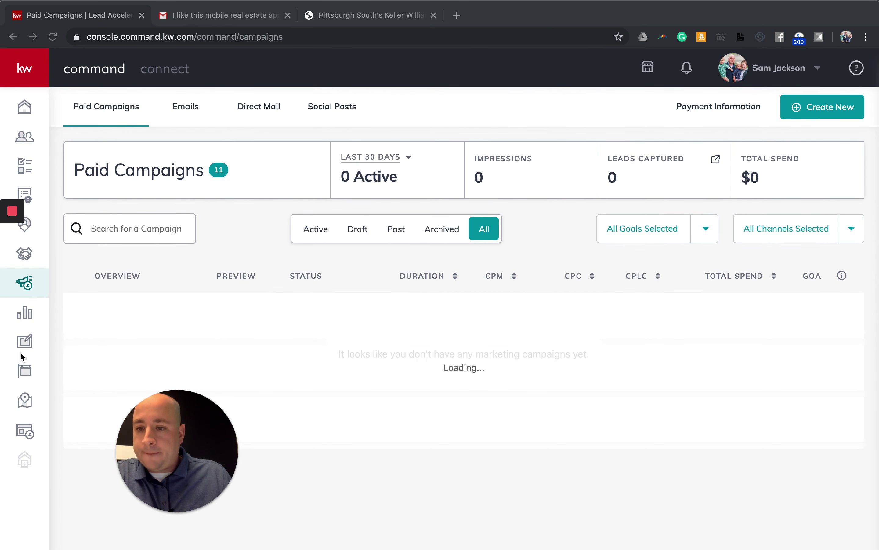
{"action": "left_click", "coordinate": [24, 343]}
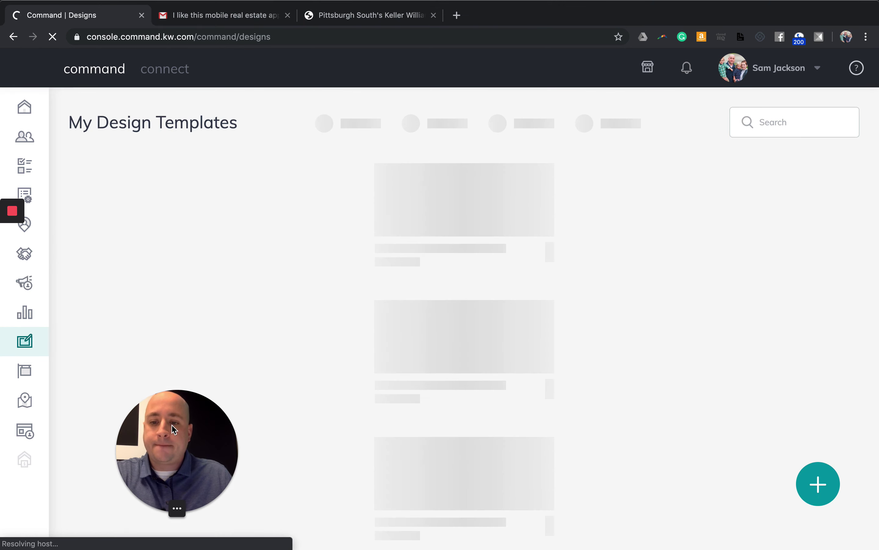
{"action": "left_click_drag", "start_coordinate": [176, 451], "coordinate": [69, 449]}
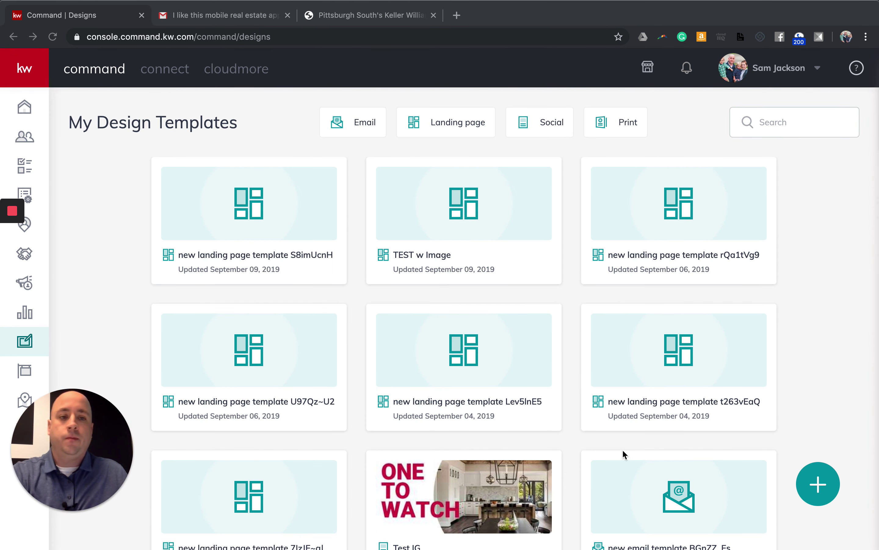
{"action": "left_click", "coordinate": [821, 495]}
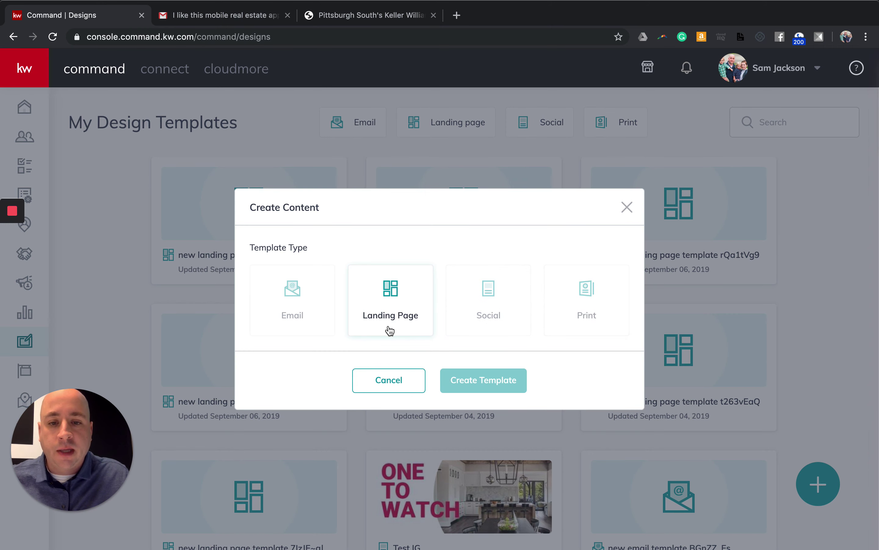
{"action": "left_click", "coordinate": [400, 320]}
{"action": "left_click", "coordinate": [476, 381]}
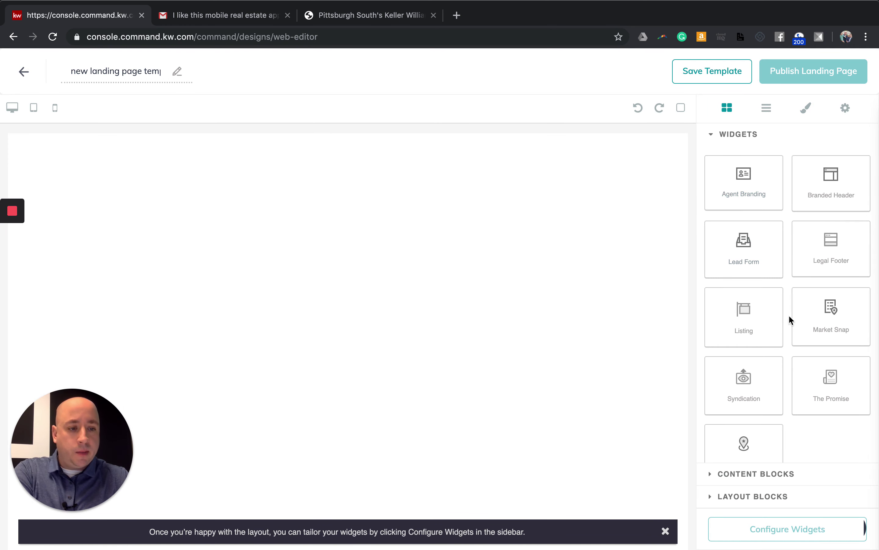
- Add a Legal Footer widget to the landing page, with Agent Branding above it and a Branded Header on top
{"action": "left_click_drag", "start_coordinate": [836, 254], "coordinate": [541, 390]}
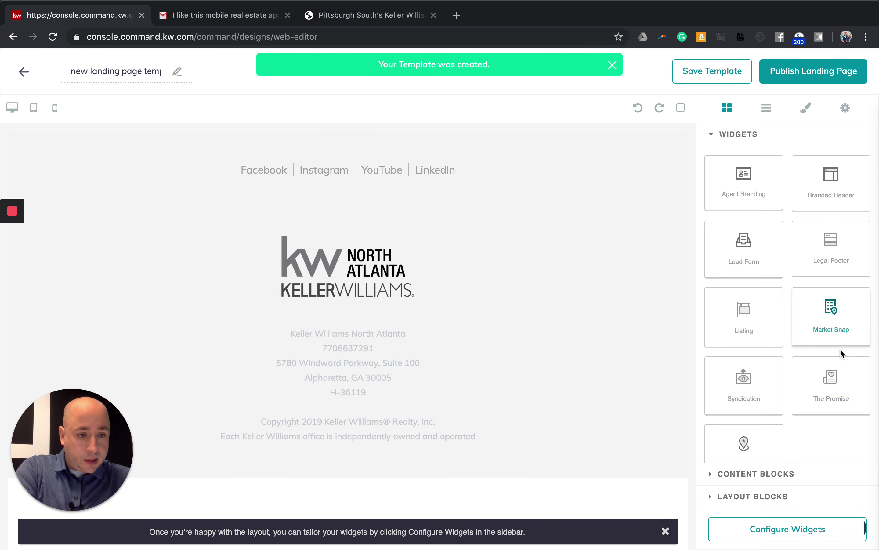
{"action": "left_click_drag", "start_coordinate": [773, 193], "coordinate": [559, 172]}
{"action": "left_click_drag", "start_coordinate": [831, 178], "coordinate": [465, 157]}
{"action": "left_click", "coordinate": [768, 536]}
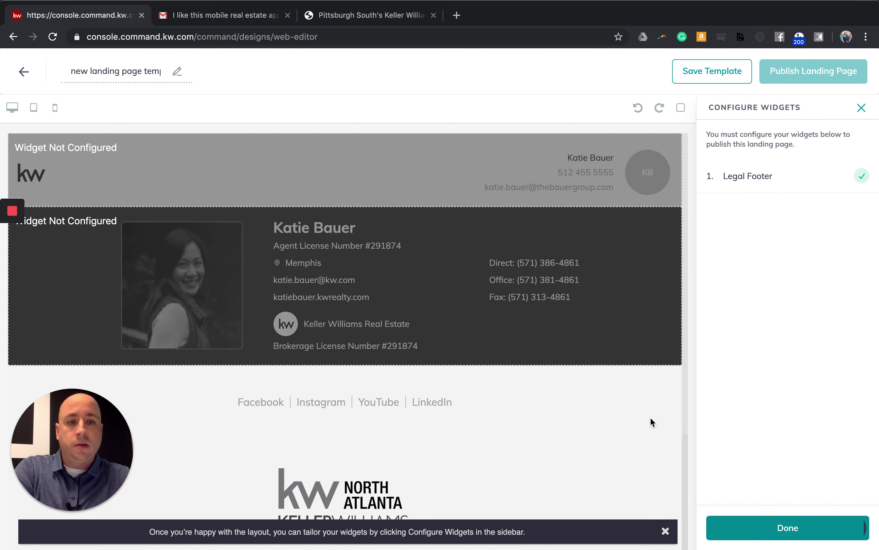
{"action": "left_click", "coordinate": [861, 108]}
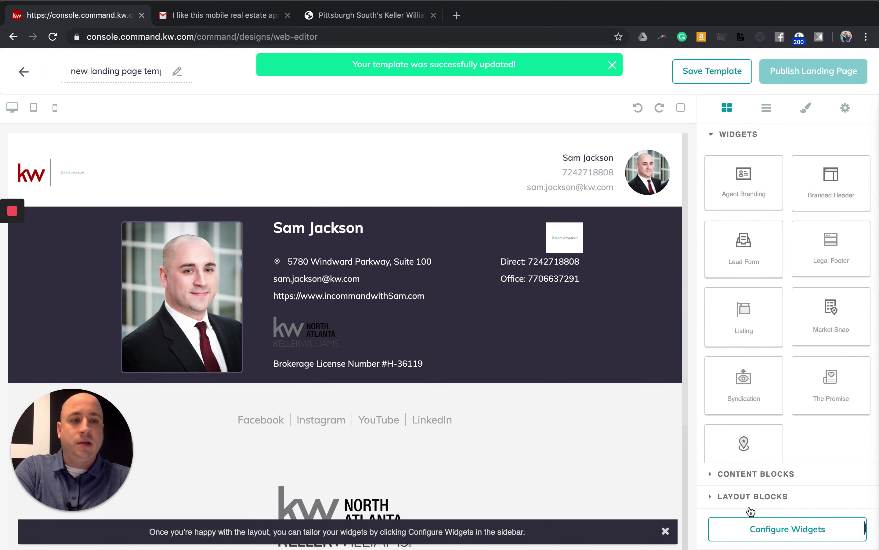
- Review the Branded Header widget's prefilled settings down to the team logo, and return to the design templates list
{"action": "left_click", "coordinate": [767, 529]}
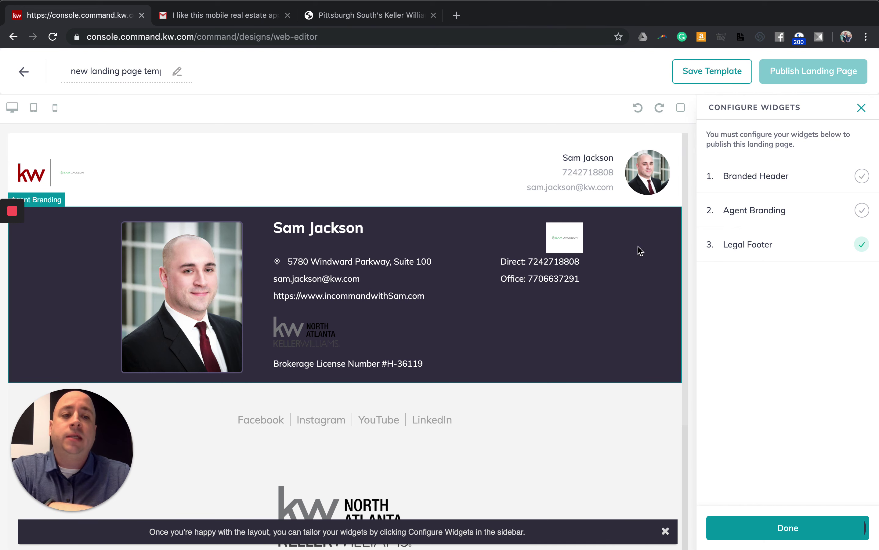
{"action": "left_click", "coordinate": [775, 176]}
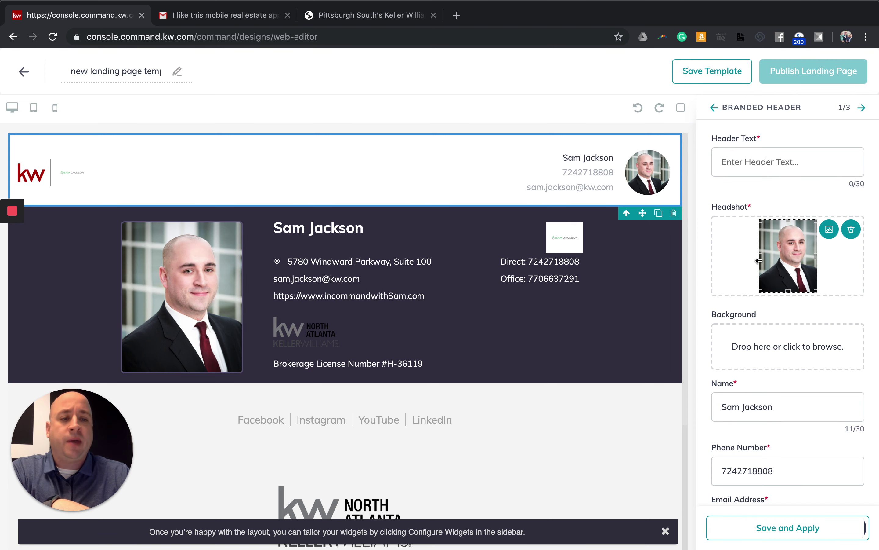
{"action": "scroll", "coordinate": [770, 349], "scroll_direction": "down", "scroll_amount": 5}
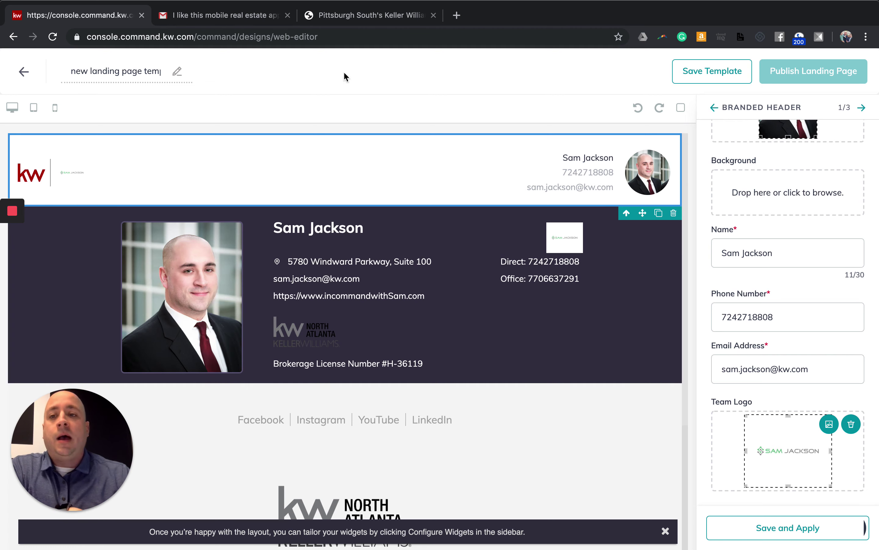
{"action": "left_click", "coordinate": [13, 36]}
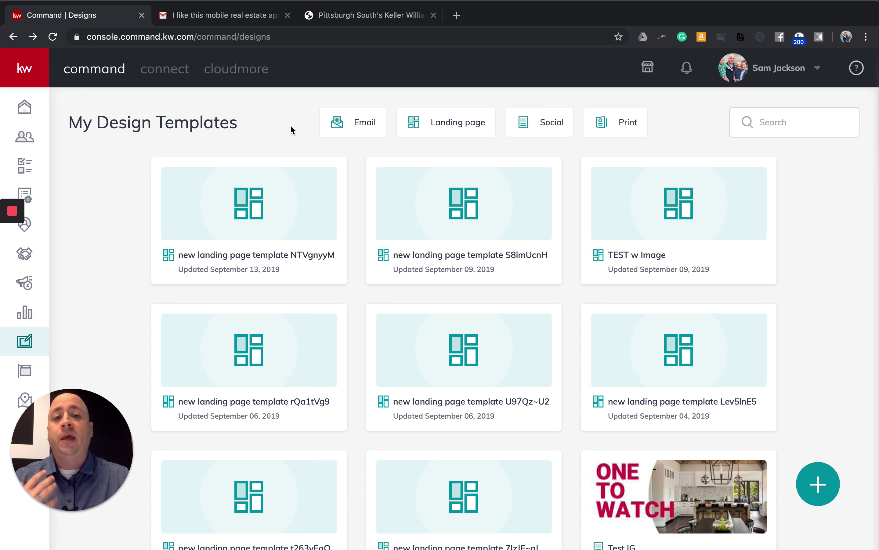
{"action": "mouse_move", "coordinate": [261, 169]}
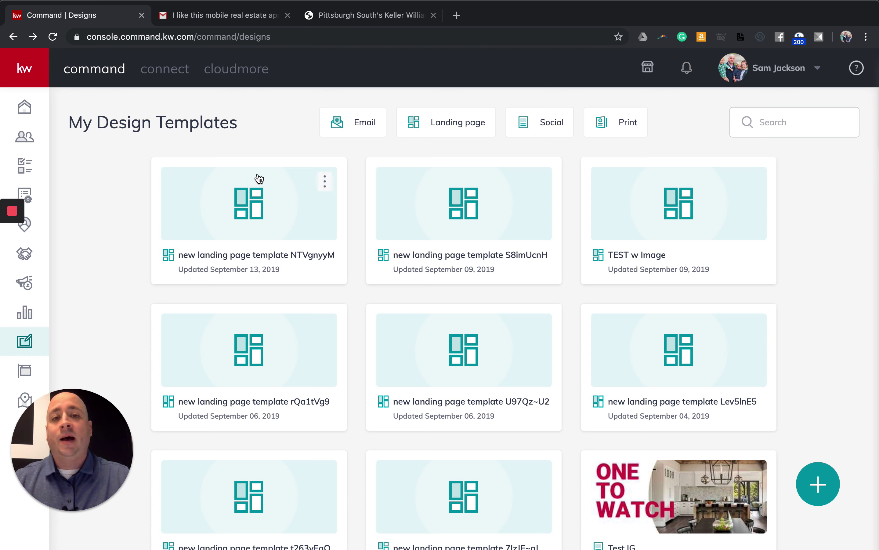